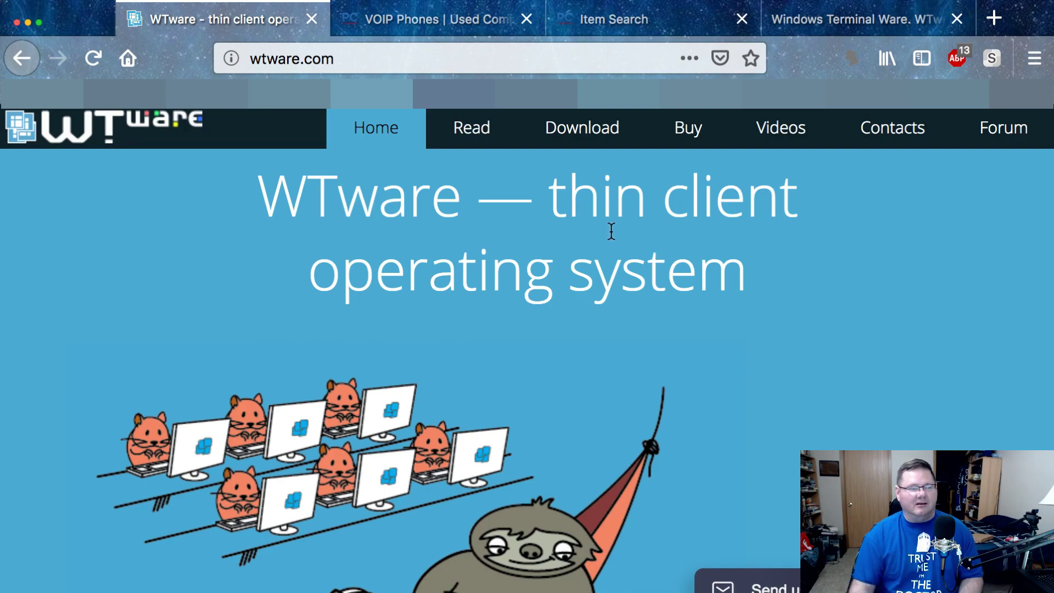
- Open the refurbished HP t620 thin client listing on PCLiquidations, priced at $43.96
{"action": "left_click", "coordinate": [454, 24]}
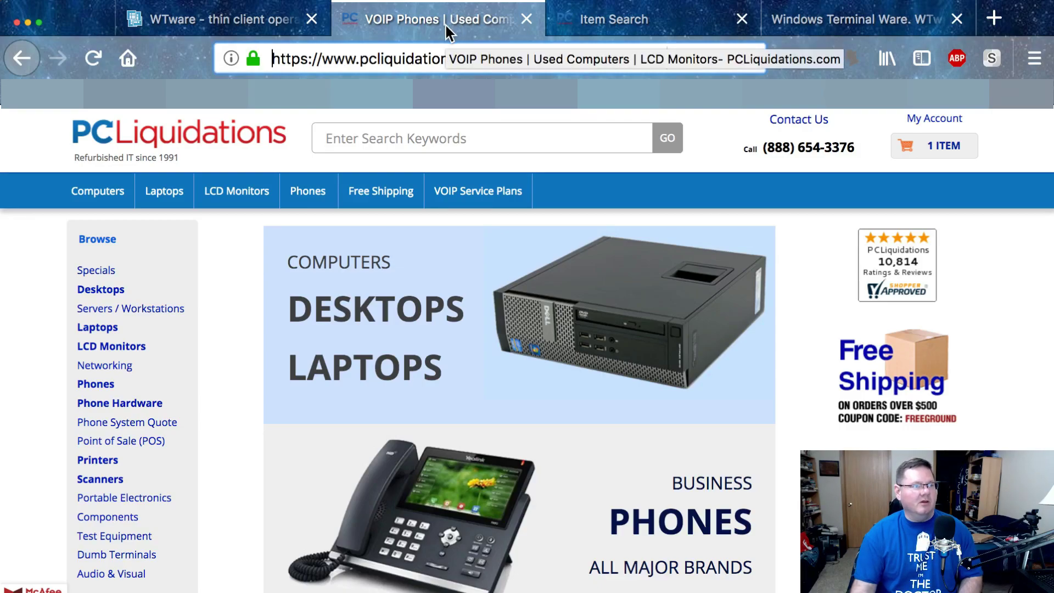
{"action": "left_click", "coordinate": [619, 22]}
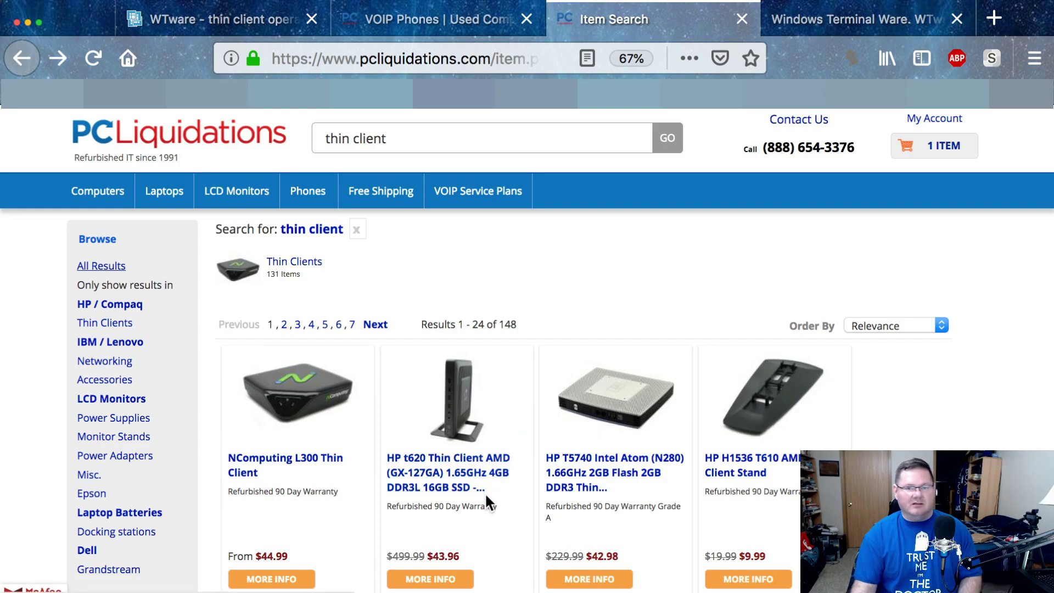
{"action": "left_click", "coordinate": [465, 438]}
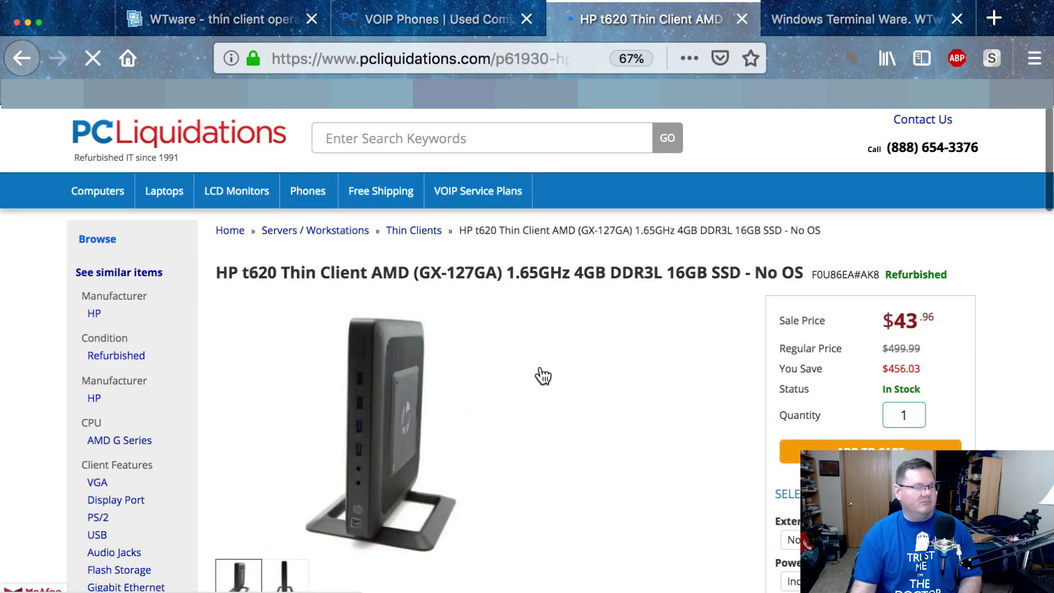
{"action": "scroll", "coordinate": [541, 374], "scroll_direction": "down", "scroll_amount": 2}
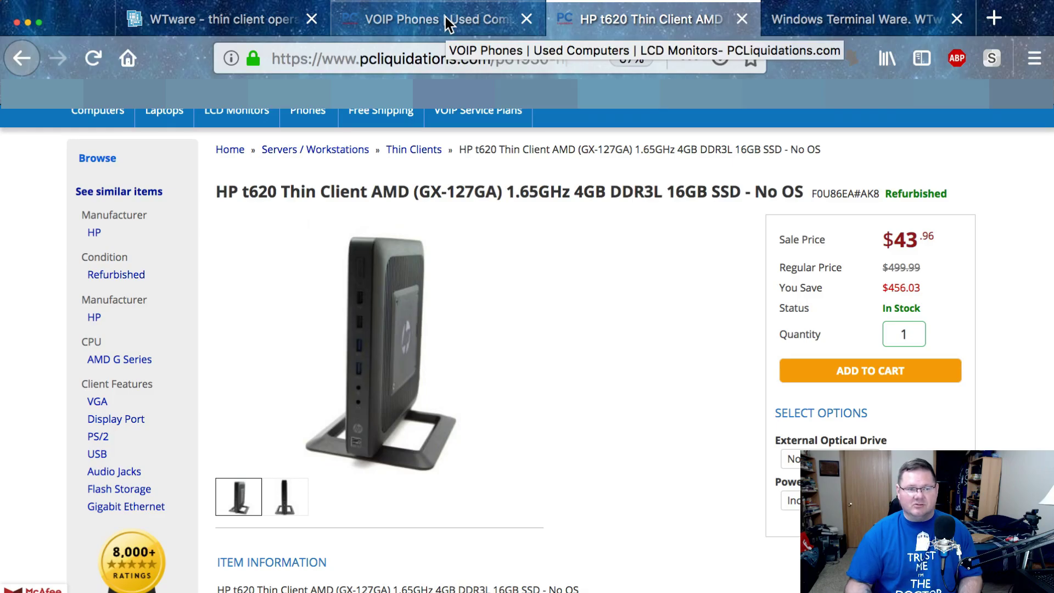
- Return to the wtware.com thin client operating system home page
{"action": "left_click", "coordinate": [222, 19]}
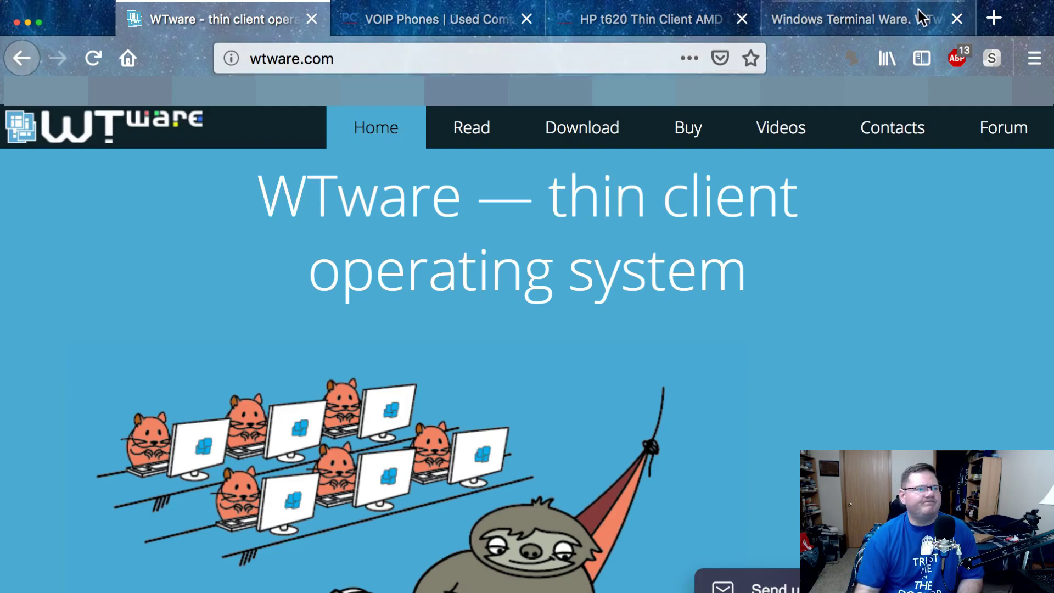
- Open the WTware licensing generator page and scroll to the MAC address info-box screenshot
{"action": "left_click", "coordinate": [874, 25]}
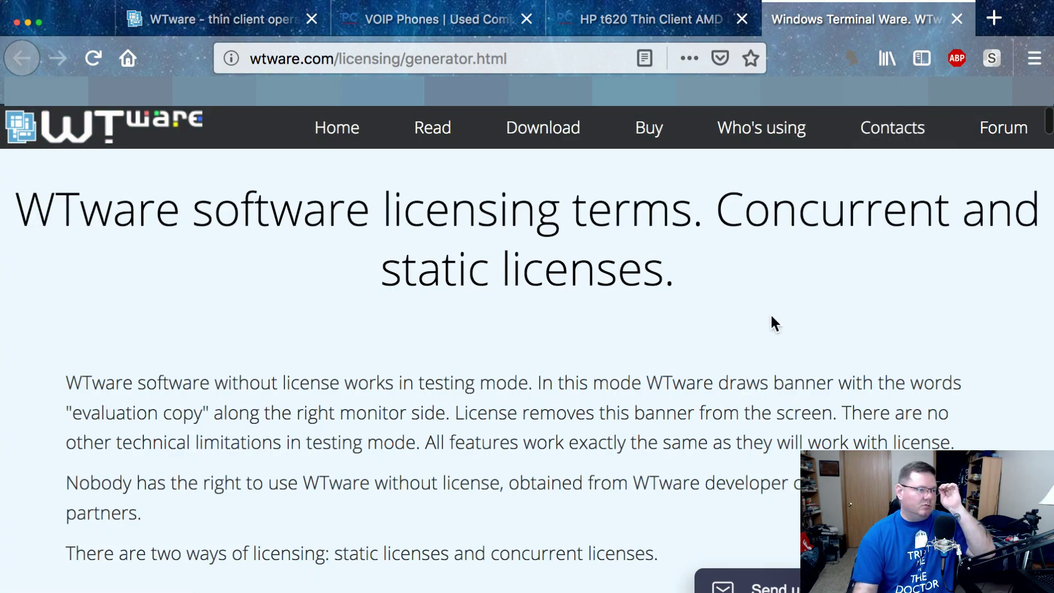
{"action": "scroll", "coordinate": [772, 318], "scroll_direction": "down", "scroll_amount": 2}
{"action": "scroll", "coordinate": [772, 318], "scroll_direction": "down", "scroll_amount": 2}
{"action": "scroll", "coordinate": [771, 317], "scroll_direction": "down", "scroll_amount": 10}
{"action": "scroll", "coordinate": [773, 323], "scroll_direction": "down", "scroll_amount": 3}
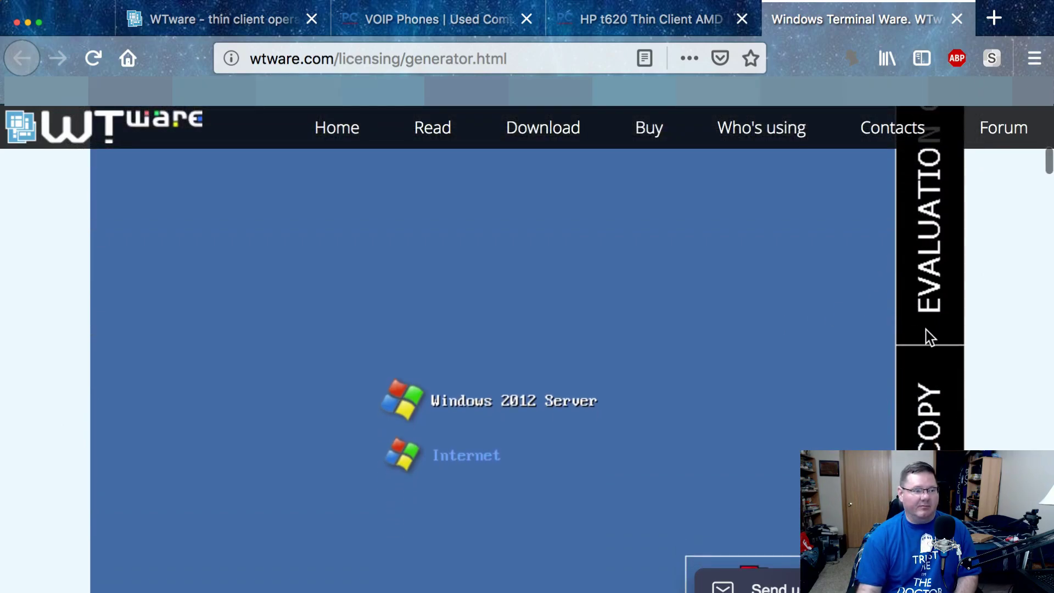
{"action": "scroll", "coordinate": [725, 278], "scroll_direction": "down", "scroll_amount": 3}
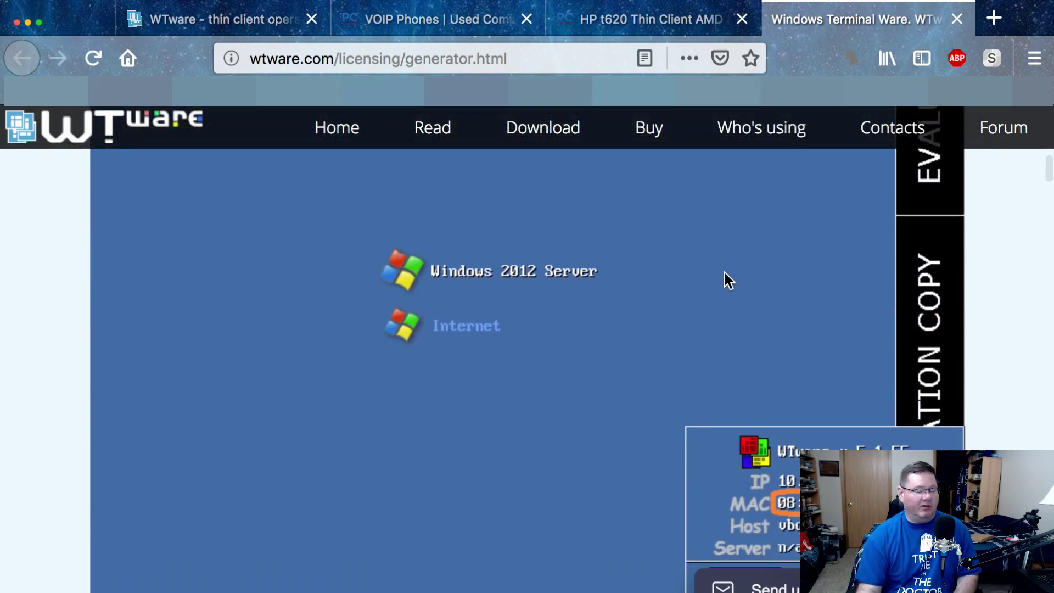
{"action": "scroll", "coordinate": [725, 277], "scroll_direction": "down", "scroll_amount": 1}
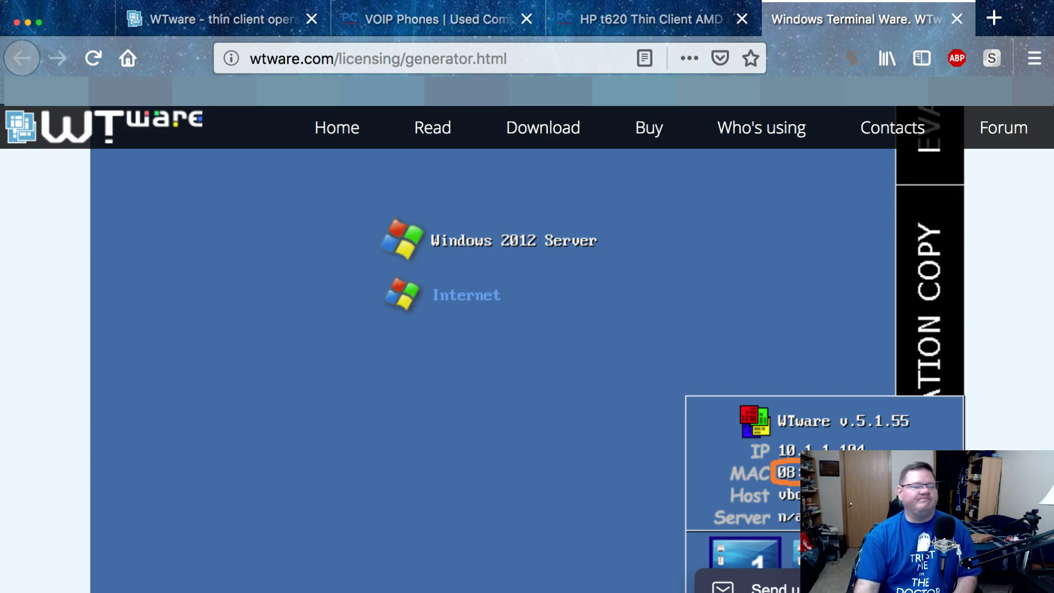
{"action": "scroll", "coordinate": [754, 431], "scroll_direction": "down", "scroll_amount": 3}
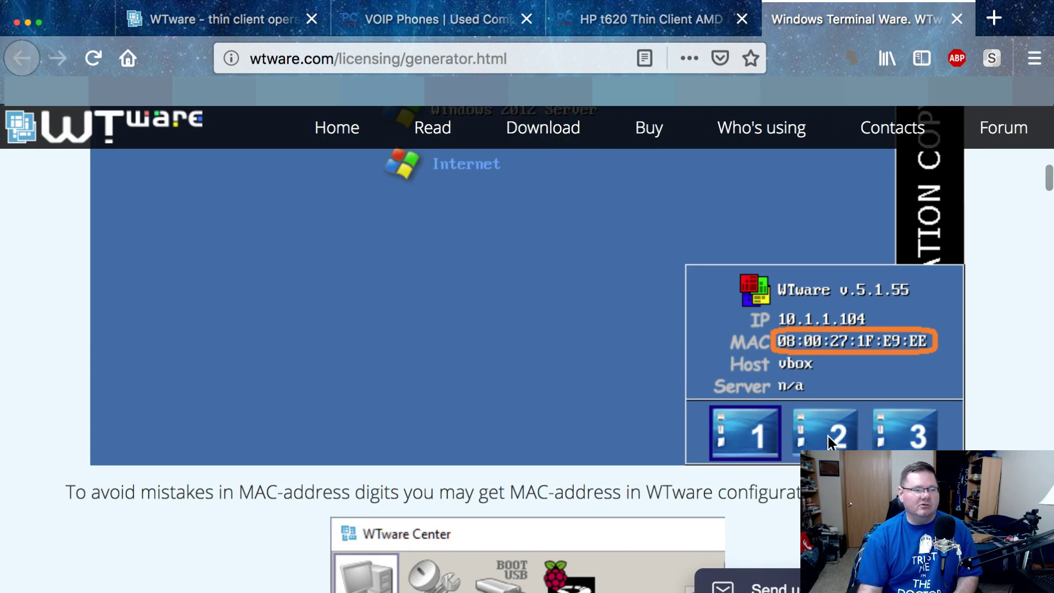
- Scroll the licensing page down to the MAC-addresses box and Generate static licenses button
{"action": "scroll", "coordinate": [745, 346], "scroll_direction": "down", "scroll_amount": 3}
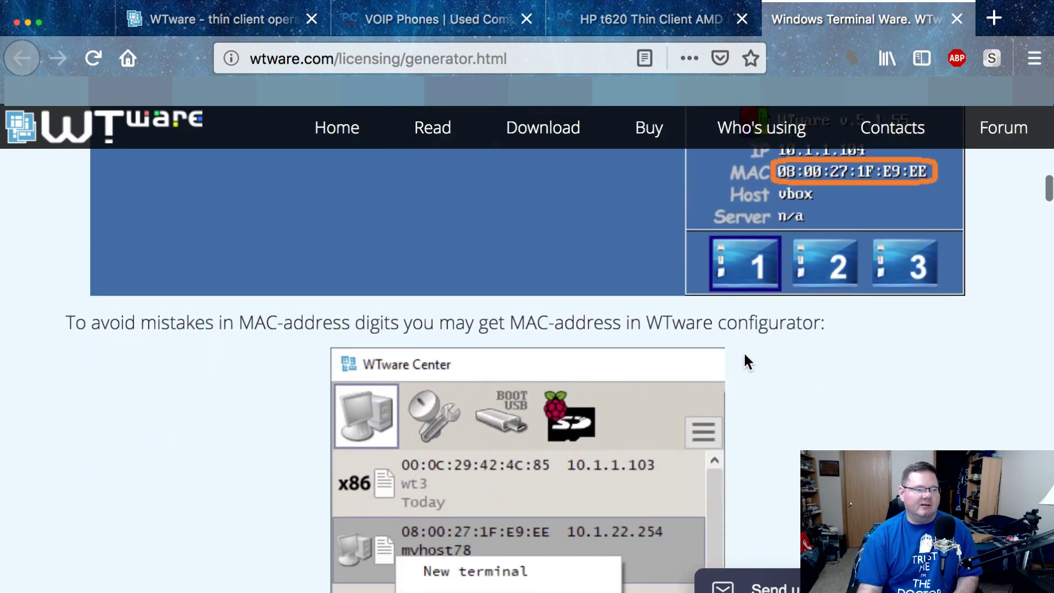
{"action": "scroll", "coordinate": [523, 333], "scroll_direction": "down", "scroll_amount": 2}
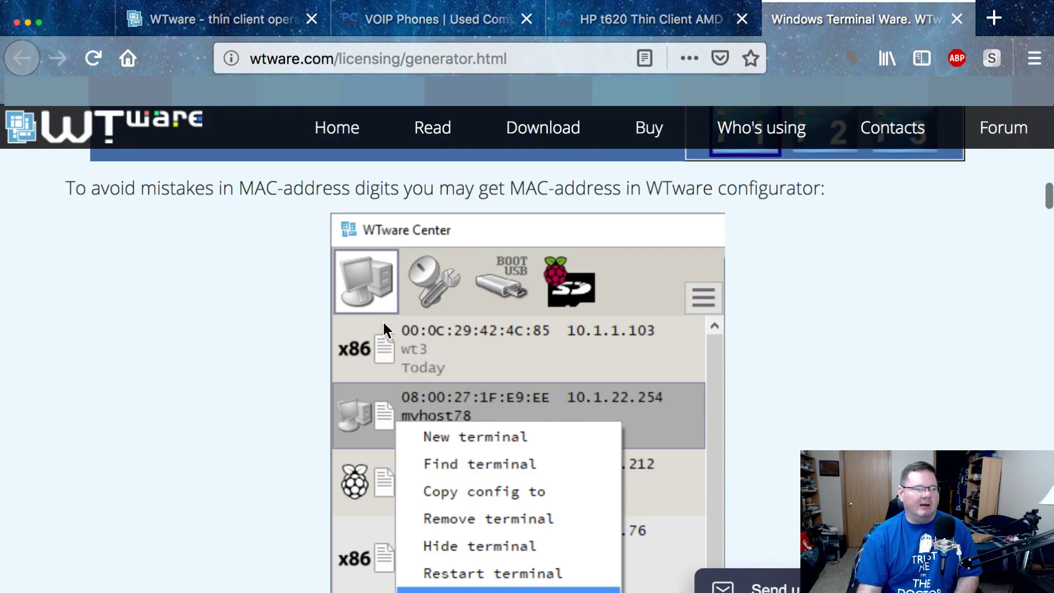
{"action": "scroll", "coordinate": [383, 322], "scroll_direction": "down", "scroll_amount": 4}
{"action": "scroll", "coordinate": [383, 324], "scroll_direction": "down", "scroll_amount": 5}
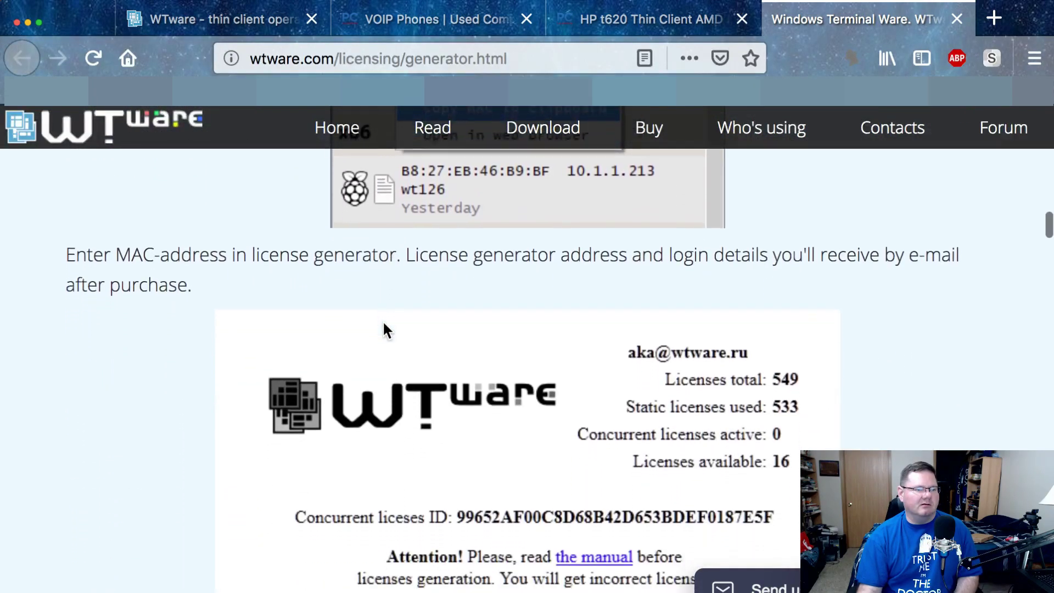
{"action": "scroll", "coordinate": [384, 329], "scroll_direction": "down", "scroll_amount": 2}
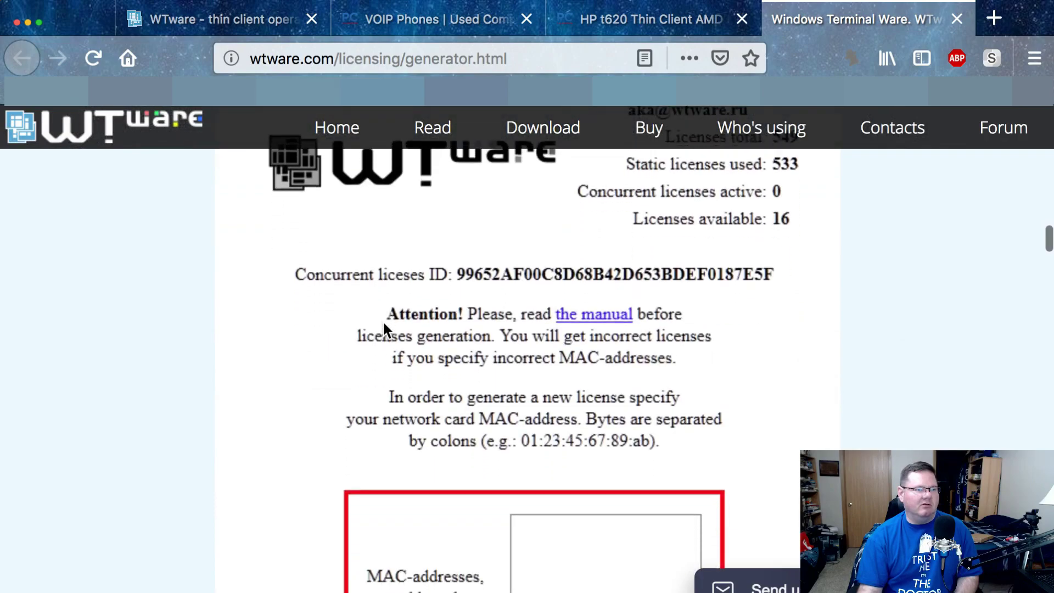
{"action": "scroll", "coordinate": [383, 329], "scroll_direction": "down", "scroll_amount": 1}
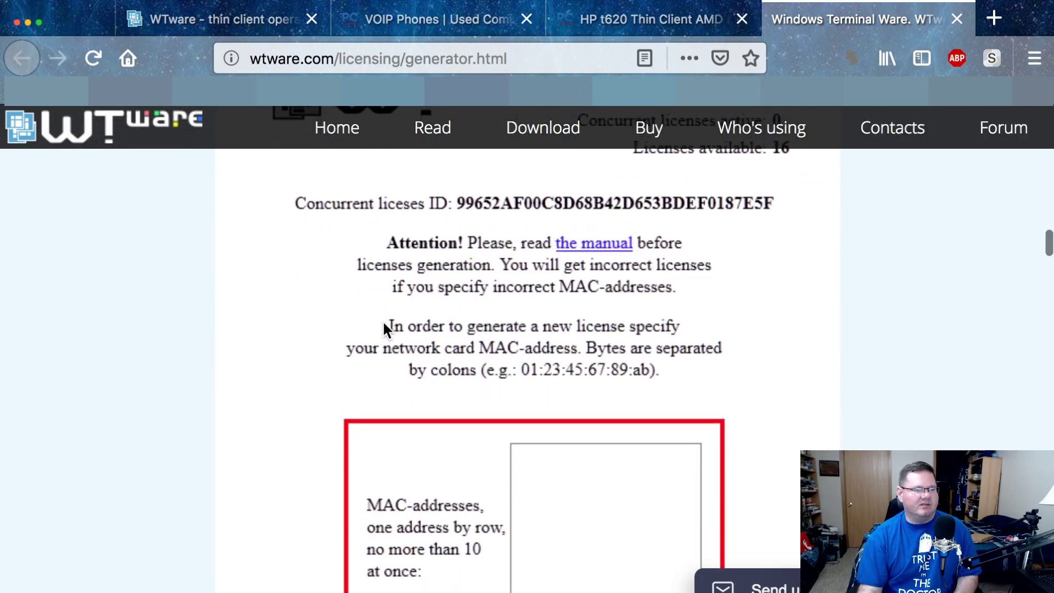
{"action": "scroll", "coordinate": [384, 324], "scroll_direction": "up", "scroll_amount": 3}
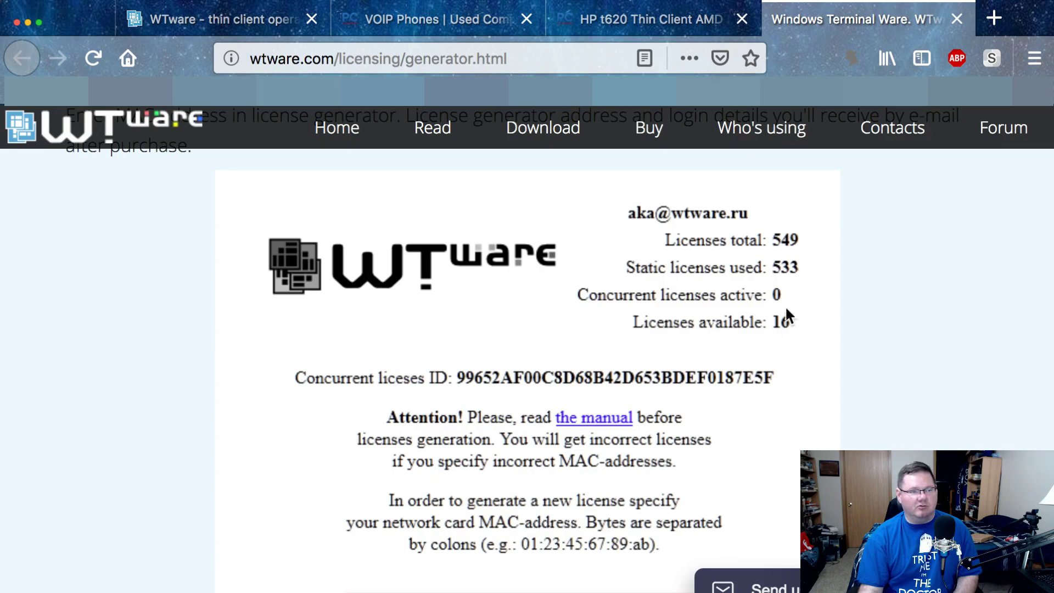
{"action": "scroll", "coordinate": [613, 268], "scroll_direction": "down", "scroll_amount": 4}
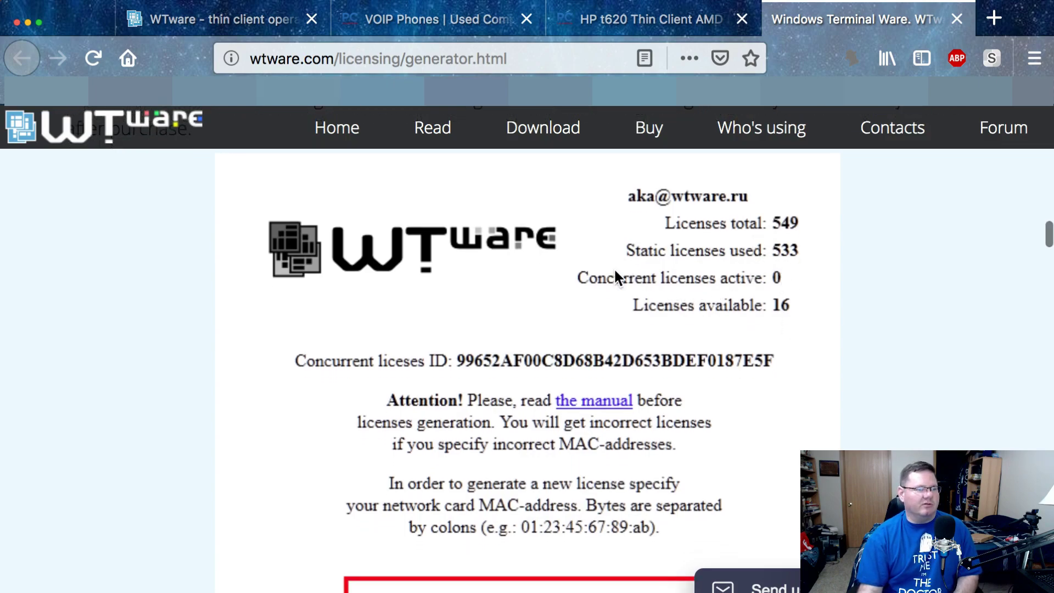
{"action": "scroll", "coordinate": [614, 268], "scroll_direction": "down", "scroll_amount": 2}
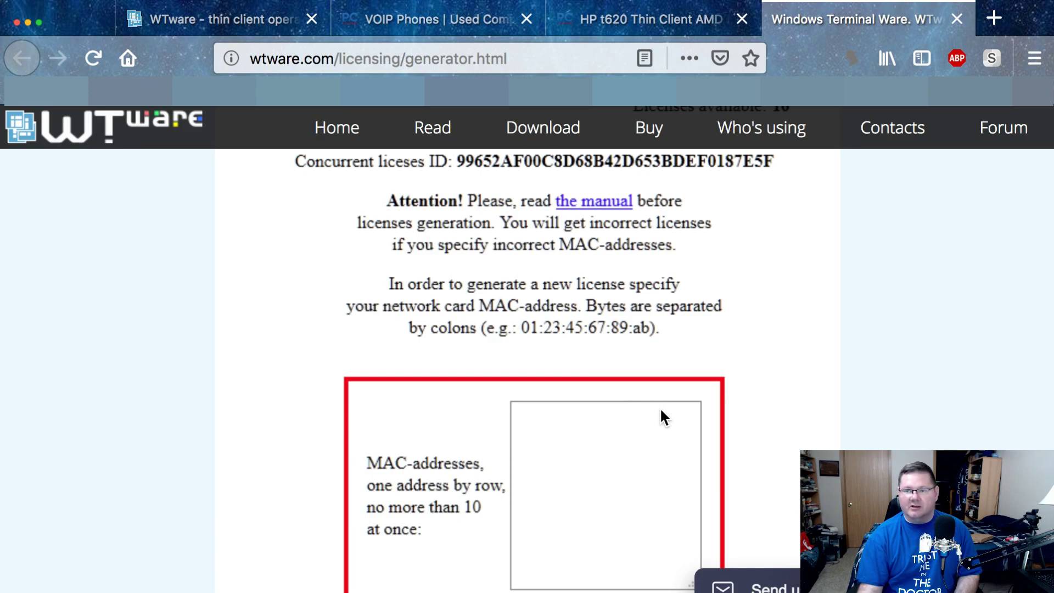
{"action": "scroll", "coordinate": [661, 416], "scroll_direction": "down", "scroll_amount": 5}
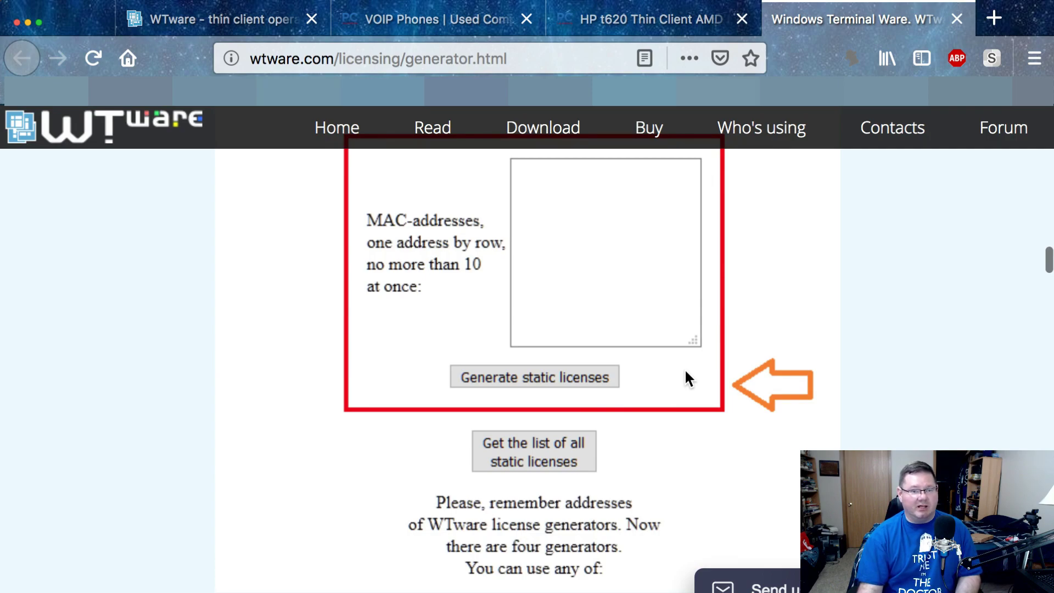
{"action": "scroll", "coordinate": [685, 372], "scroll_direction": "down", "scroll_amount": 3}
{"action": "scroll", "coordinate": [686, 379], "scroll_direction": "down", "scroll_amount": 5}
{"action": "scroll", "coordinate": [686, 378], "scroll_direction": "down", "scroll_amount": 2}
{"action": "scroll", "coordinate": [686, 378], "scroll_direction": "down", "scroll_amount": 2}
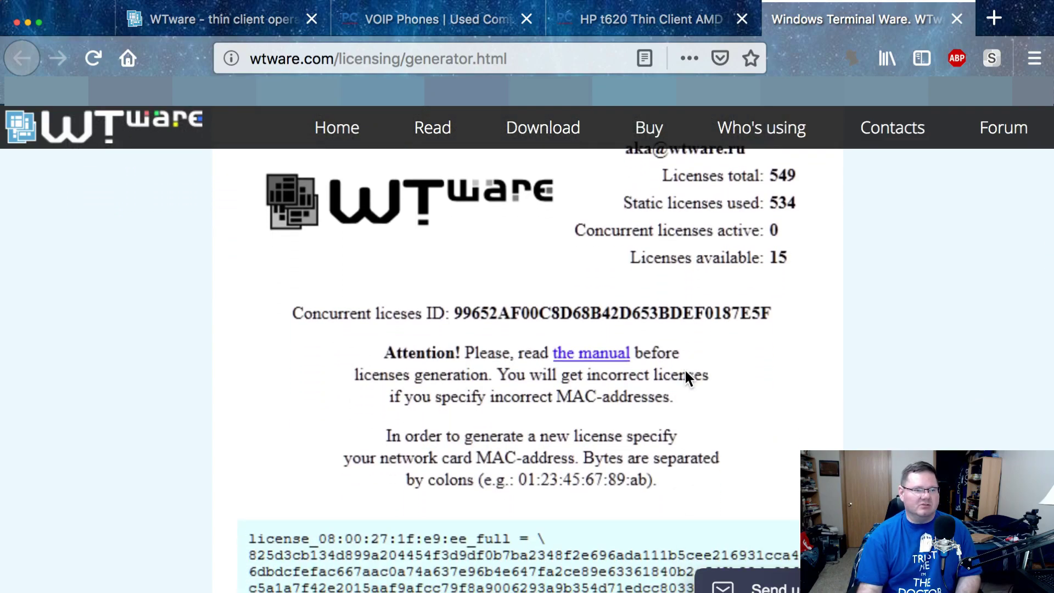
{"action": "scroll", "coordinate": [686, 377], "scroll_direction": "down", "scroll_amount": 1}
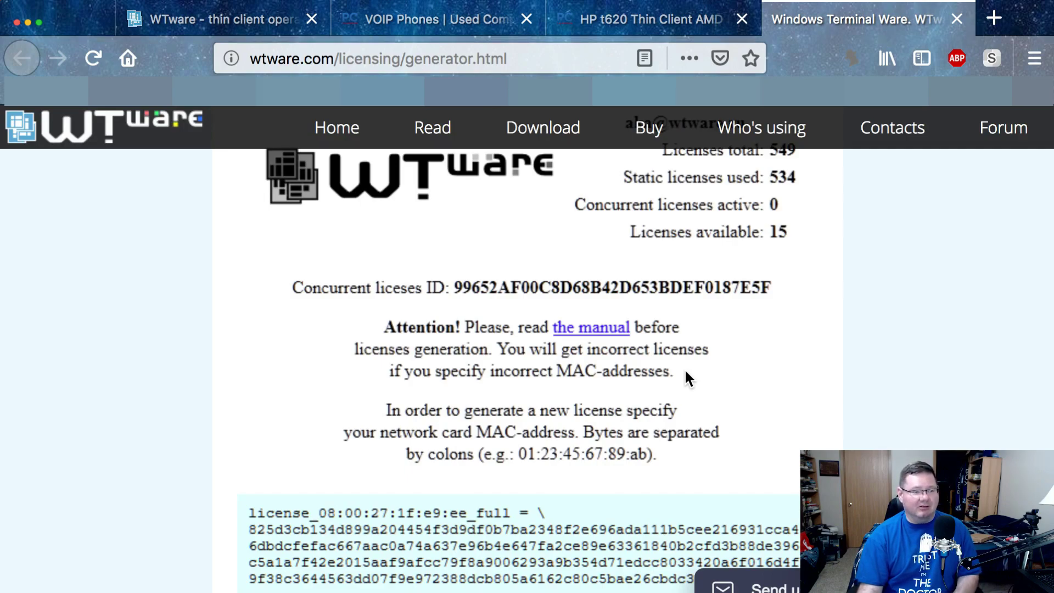
{"action": "scroll", "coordinate": [686, 377], "scroll_direction": "down", "scroll_amount": 2}
{"action": "scroll", "coordinate": [772, 321], "scroll_direction": "down", "scroll_amount": 2}
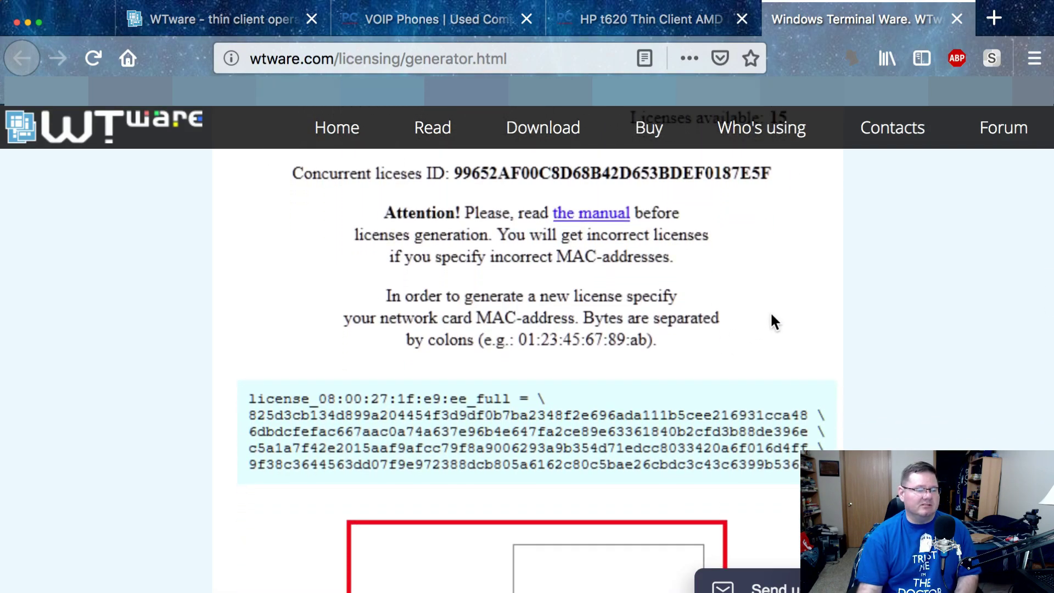
{"action": "scroll", "coordinate": [768, 317], "scroll_direction": "down", "scroll_amount": 2}
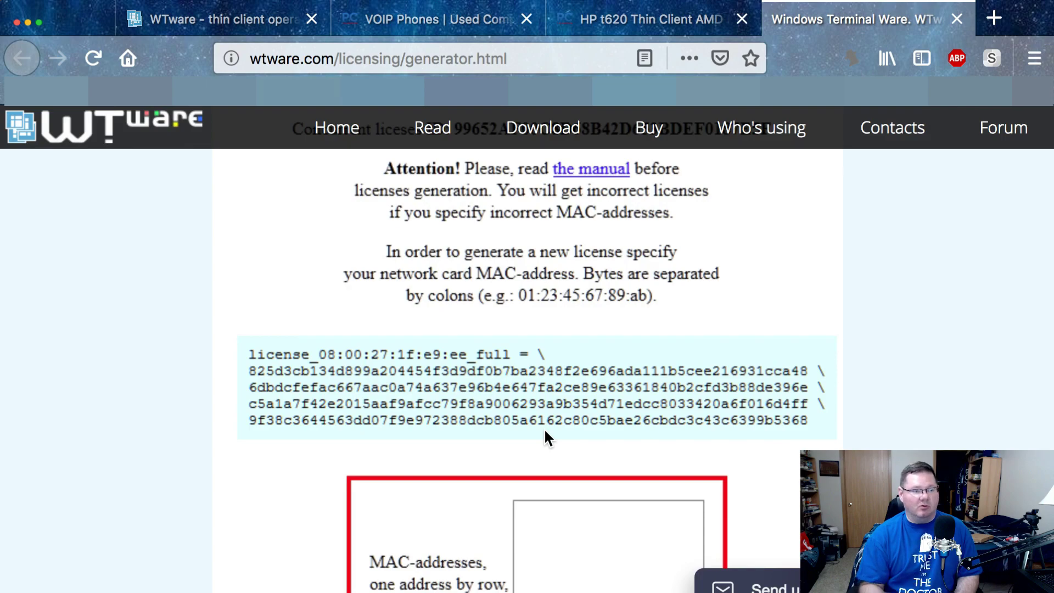
- Scroll further to the WTware Center Add licenses screenshot and web-interface instructions
{"action": "scroll", "coordinate": [567, 372], "scroll_direction": "down", "scroll_amount": 5}
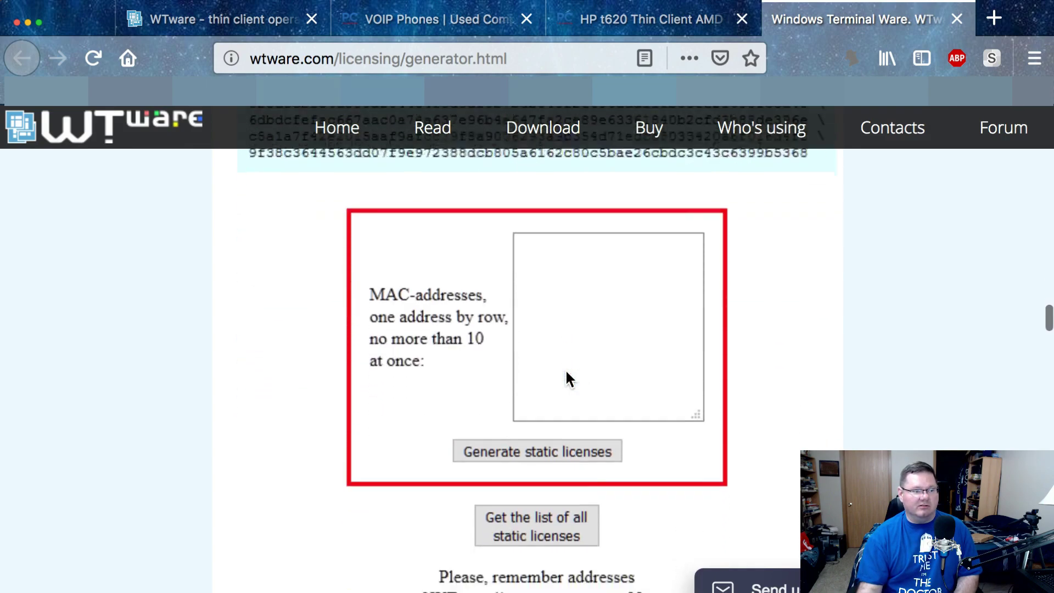
{"action": "scroll", "coordinate": [567, 373], "scroll_direction": "down", "scroll_amount": 8}
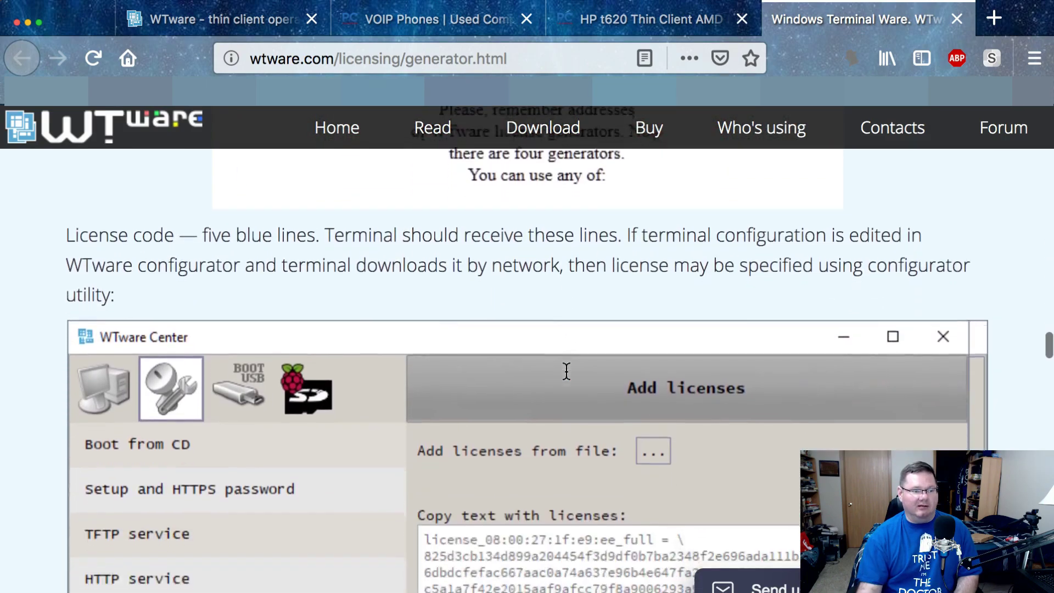
{"action": "scroll", "coordinate": [566, 372], "scroll_direction": "down", "scroll_amount": 2}
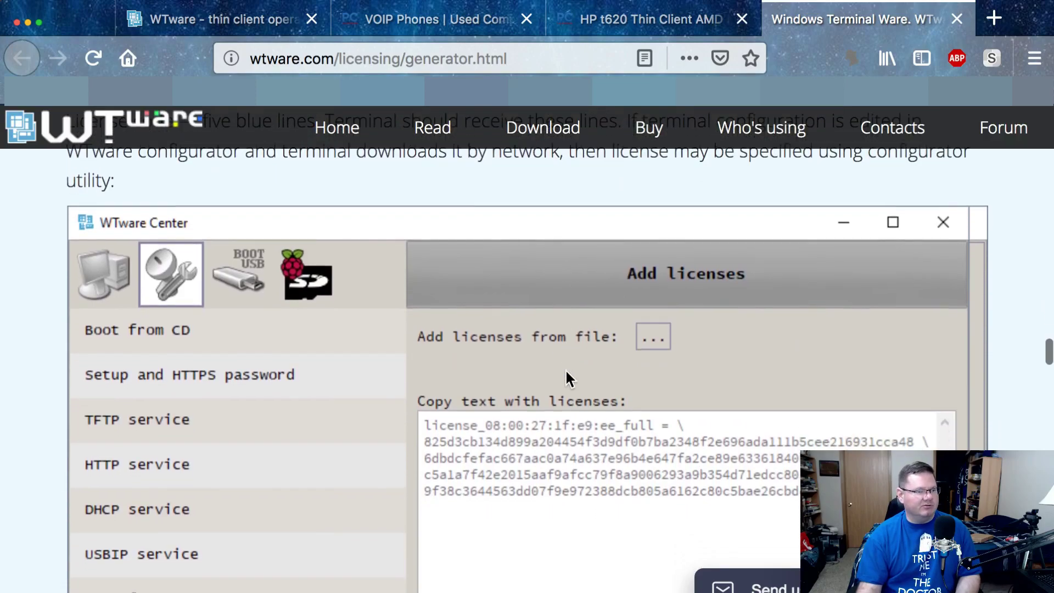
{"action": "scroll", "coordinate": [566, 373], "scroll_direction": "down", "scroll_amount": 2}
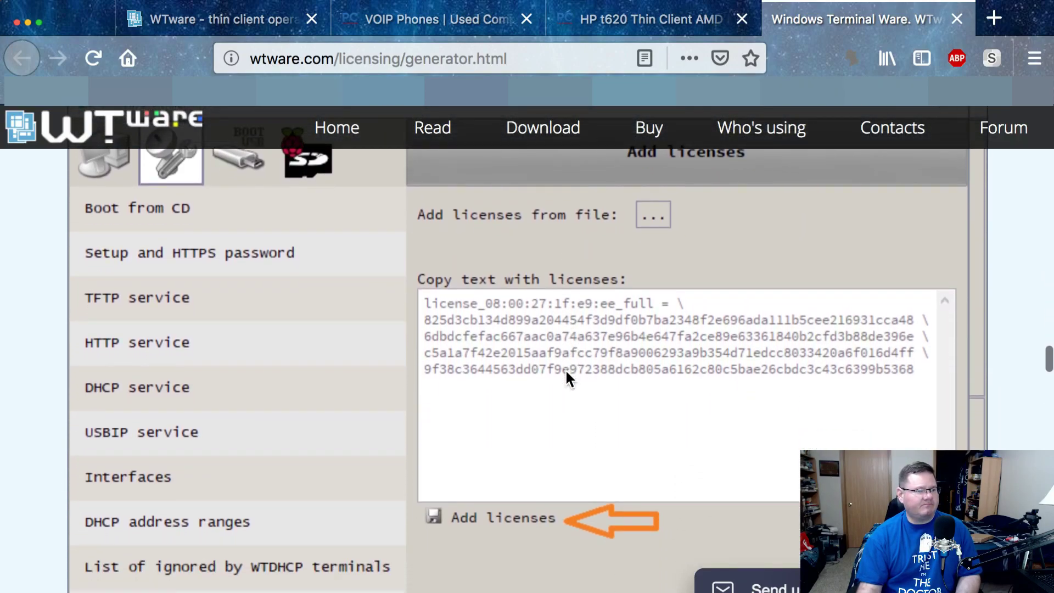
{"action": "scroll", "coordinate": [565, 369], "scroll_direction": "down", "scroll_amount": 2}
{"action": "scroll", "coordinate": [565, 369], "scroll_direction": "up", "scroll_amount": 4}
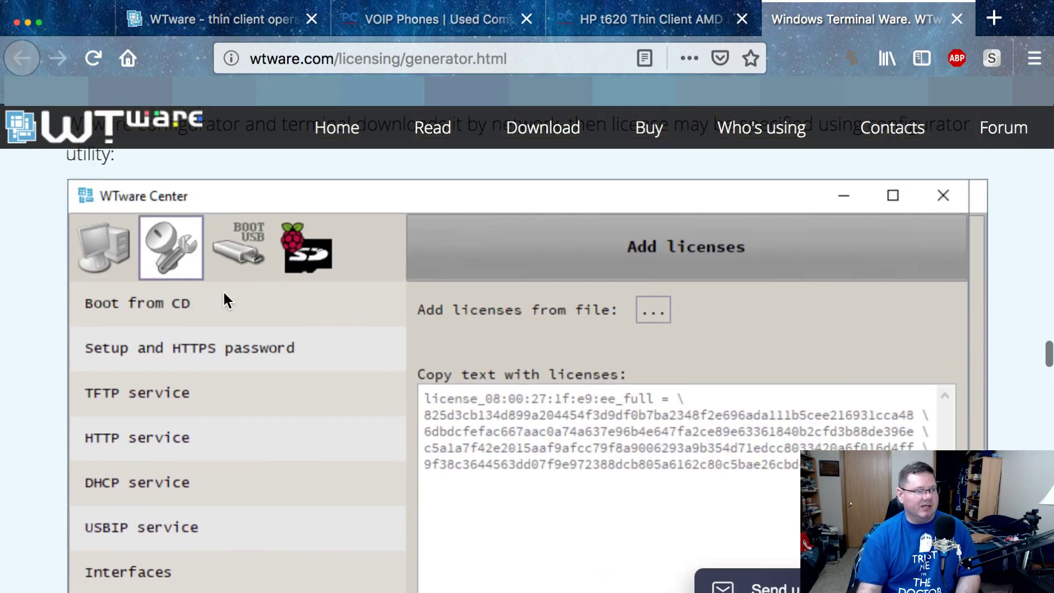
{"action": "scroll", "coordinate": [288, 346], "scroll_direction": "down", "scroll_amount": 6}
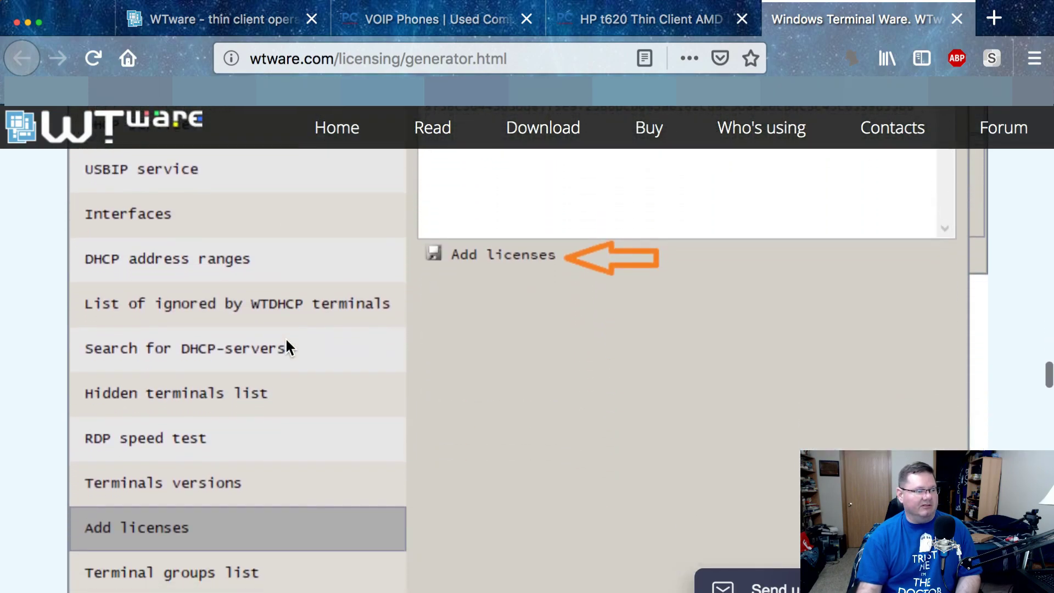
{"action": "scroll", "coordinate": [523, 467], "scroll_direction": "up", "scroll_amount": 4}
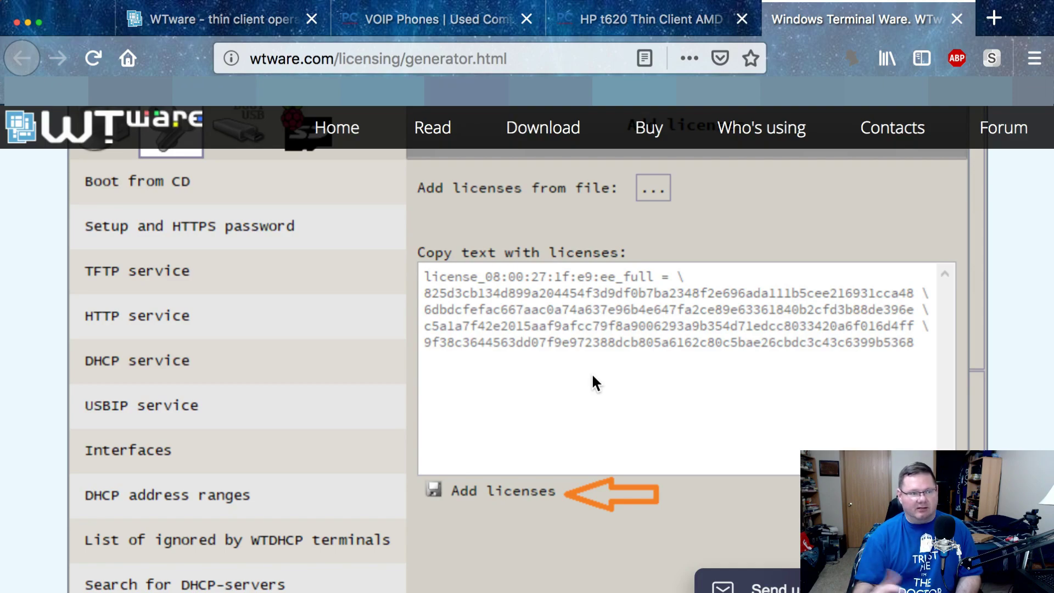
{"action": "scroll", "coordinate": [593, 377], "scroll_direction": "down", "scroll_amount": 7}
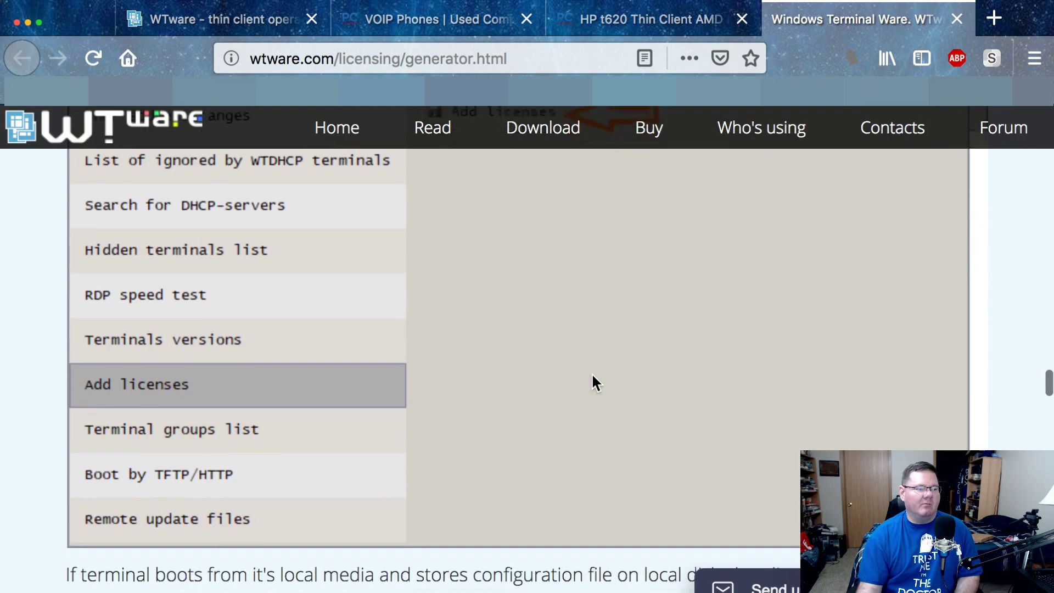
{"action": "scroll", "coordinate": [593, 377], "scroll_direction": "down", "scroll_amount": 2}
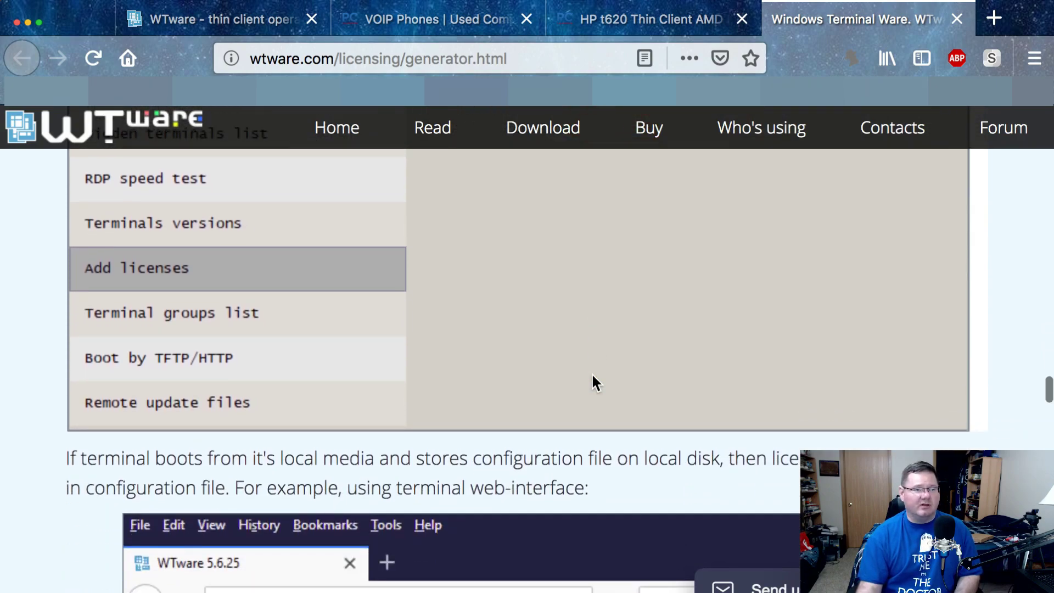
{"action": "scroll", "coordinate": [592, 375], "scroll_direction": "up", "scroll_amount": 3}
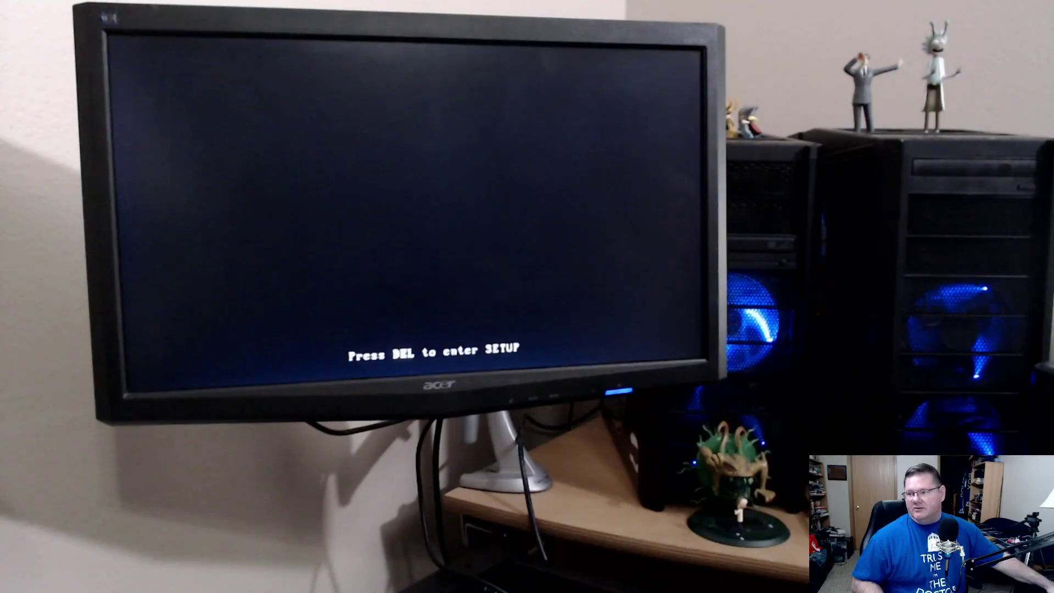
- Enter Terminal management at boot and choose Load WTware license to request wtware.lic from USB
{"action": "key", "text": "Delete"}
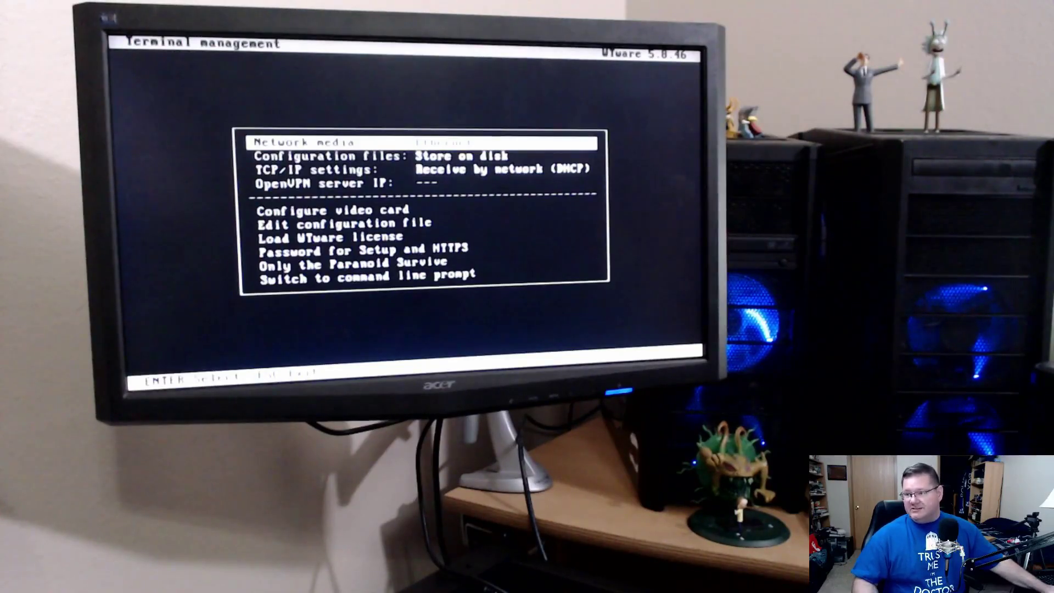
{"action": "key", "text": "Down"}
{"action": "key", "text": "Down"}
{"action": "key", "text": "Down"}
{"action": "key", "text": "Down"}
{"action": "key", "text": "Down"}
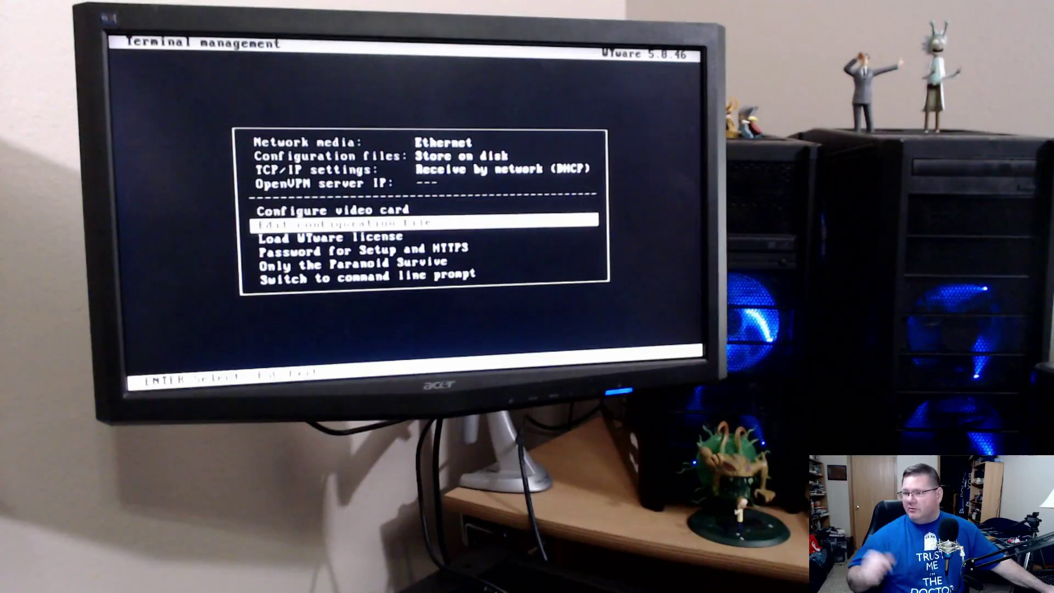
{"action": "key", "text": "Down"}
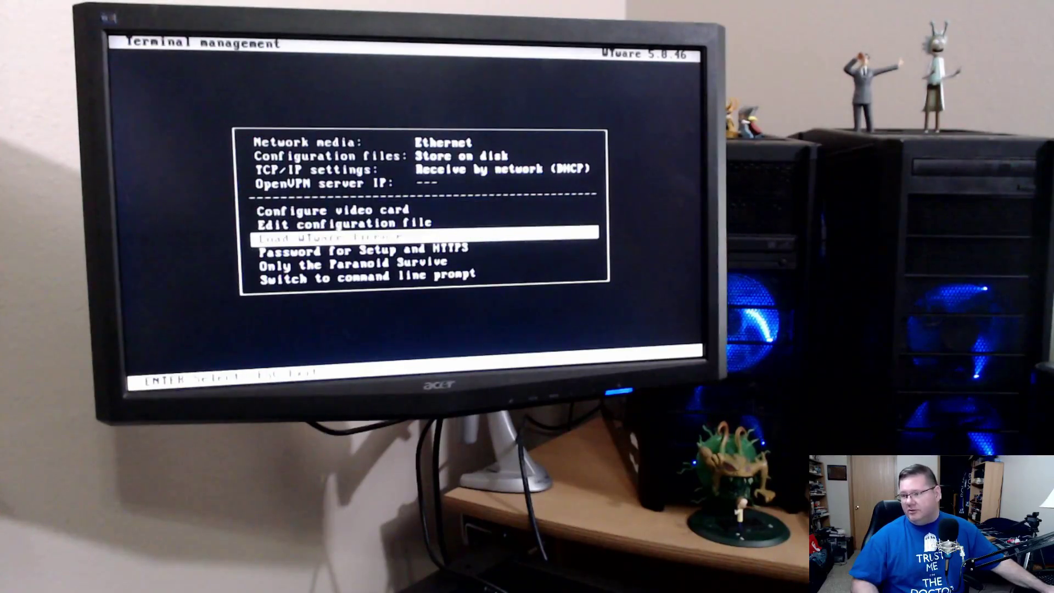
{"action": "key", "text": "Up"}
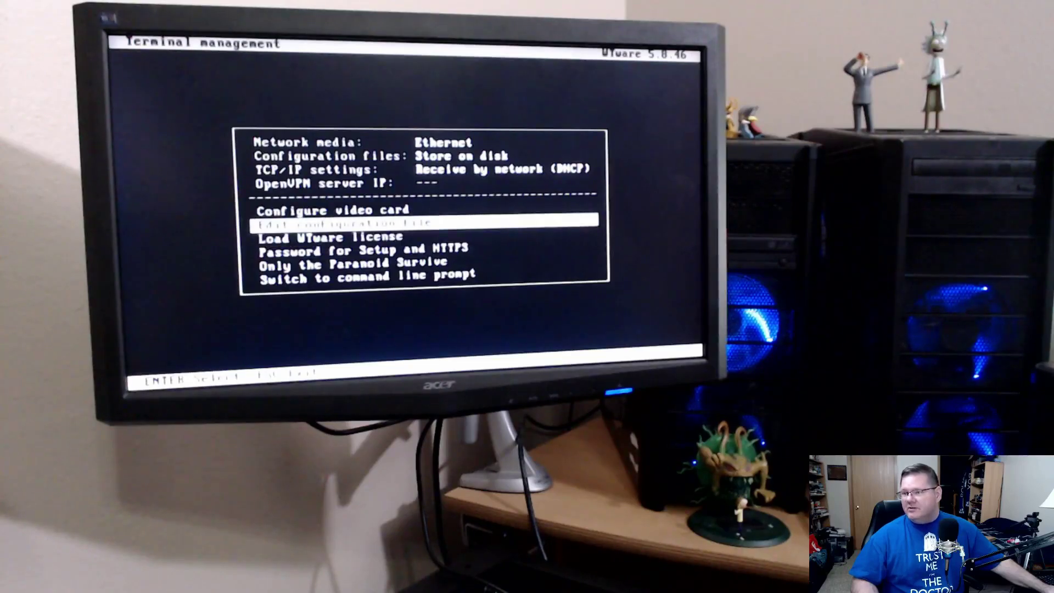
{"action": "key", "text": "Down"}
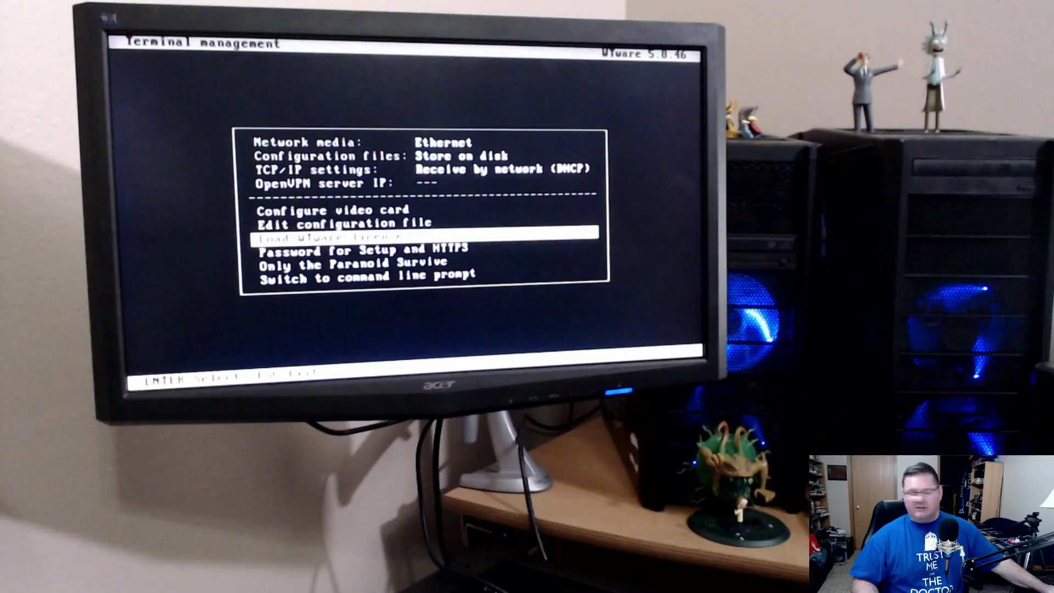
{"action": "key", "text": "Return"}
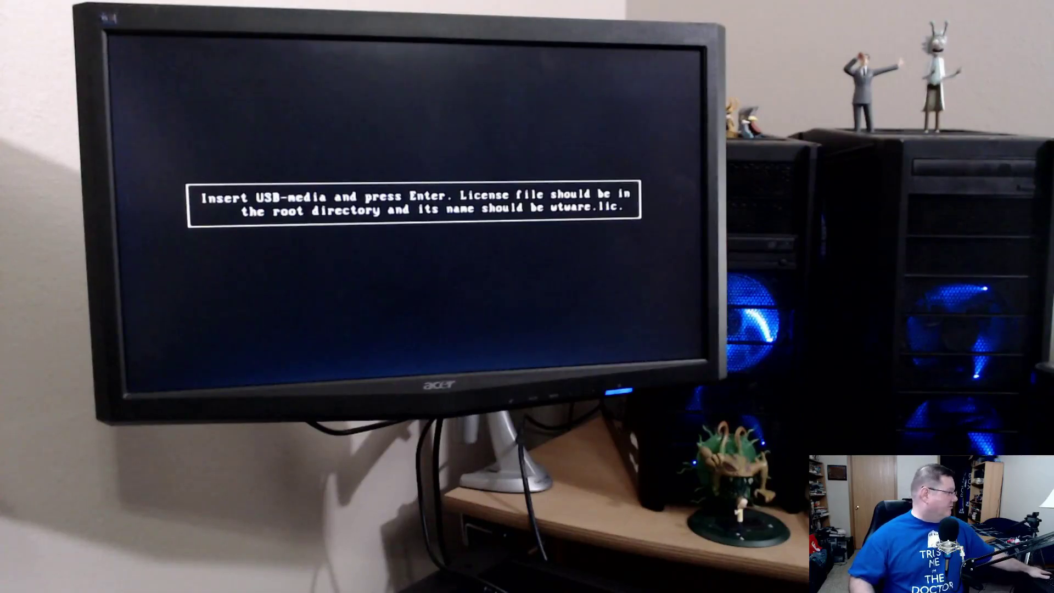
- Load wtware.lic from the USB stick and exit setup so the client boots to login
{"action": "key", "text": "Return"}
{"action": "key", "text": "Escape"}
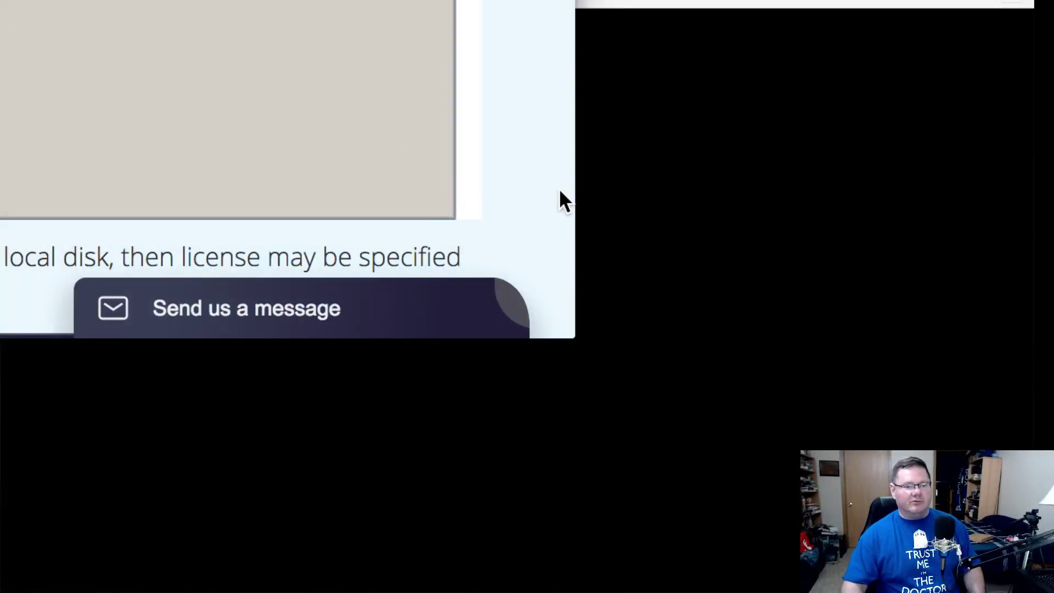
- Set the Boot USB server to 192.168.0.22 using RDP on port 3389, then close the editor
{"action": "left_click", "coordinate": [729, 220]}
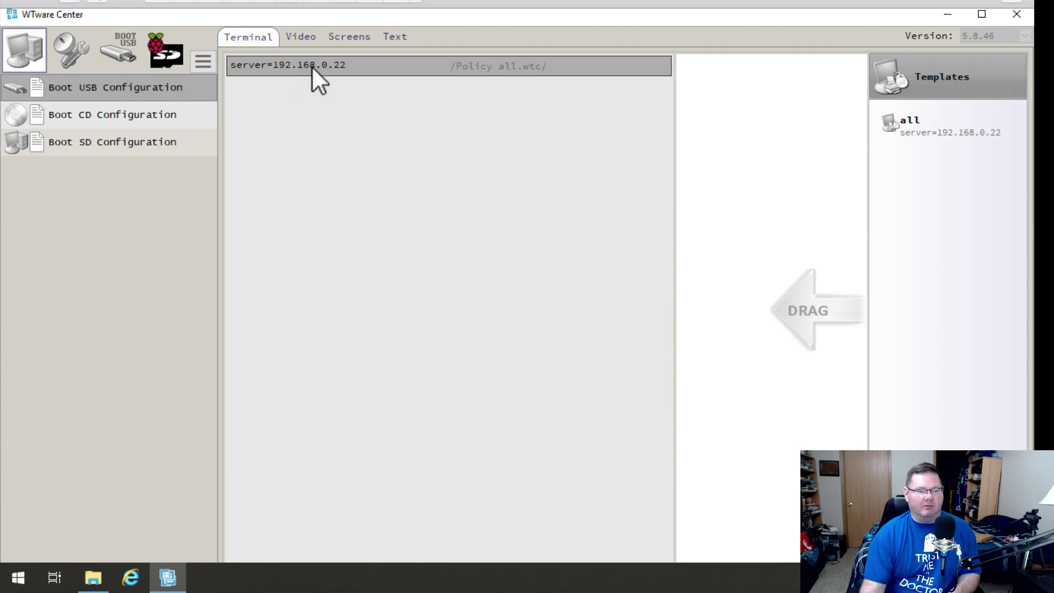
{"action": "double_click", "coordinate": [312, 66]}
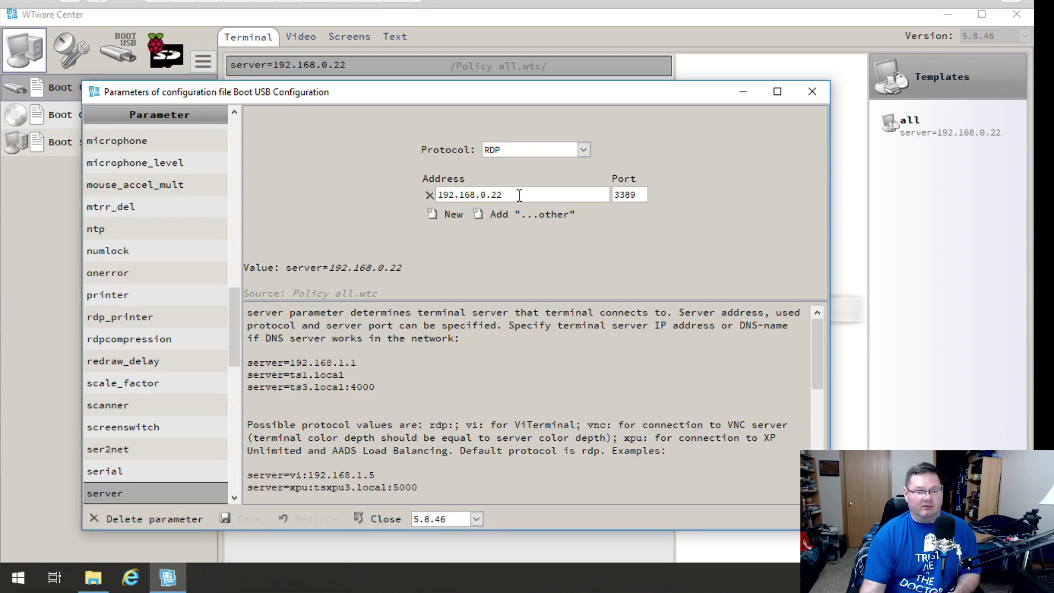
{"action": "left_click", "coordinate": [584, 149]}
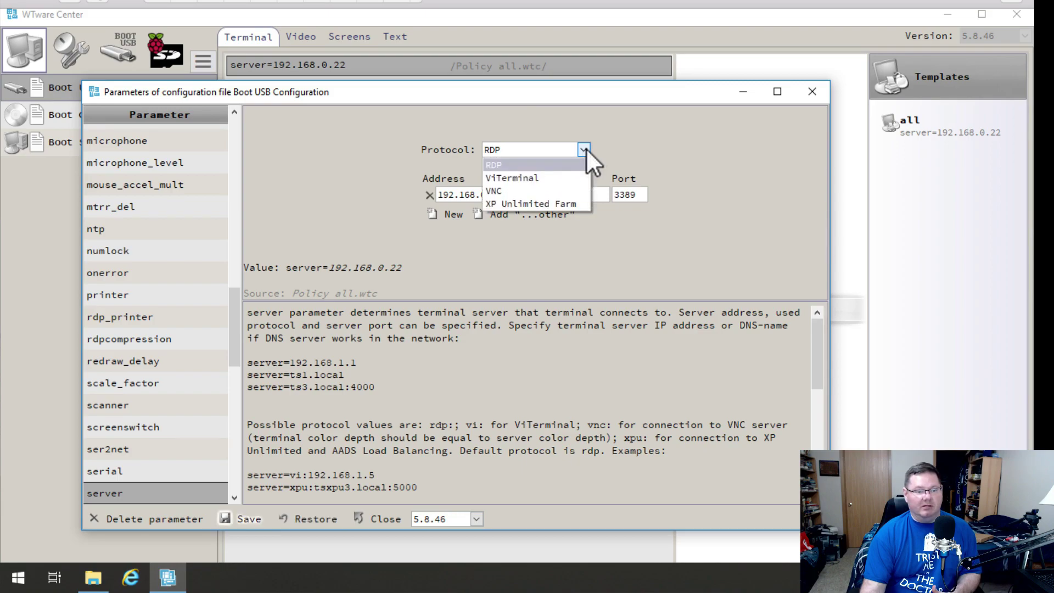
{"action": "left_click", "coordinate": [585, 148]}
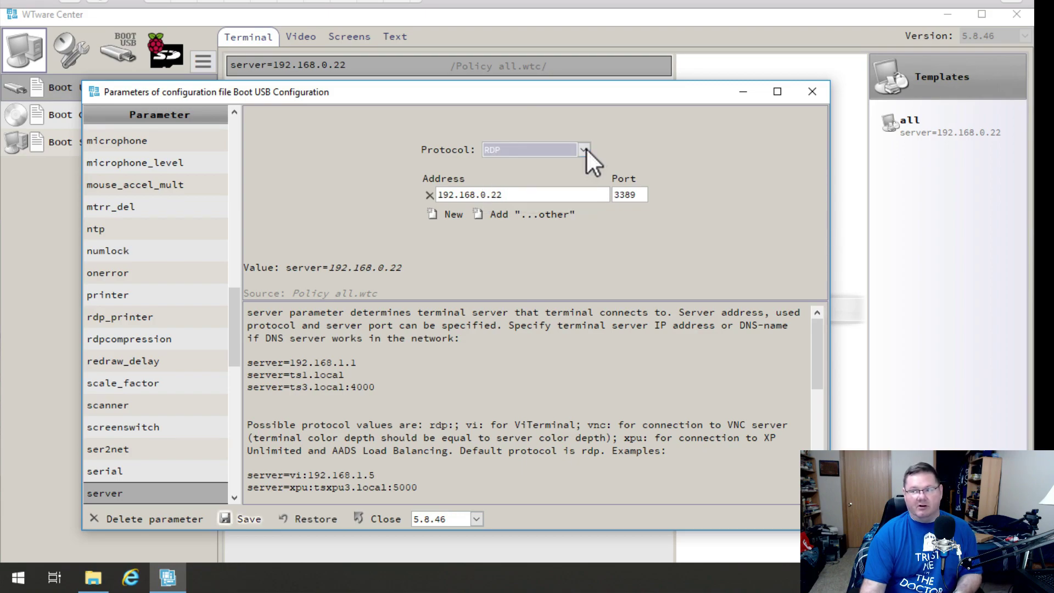
{"action": "left_click", "coordinate": [652, 140]}
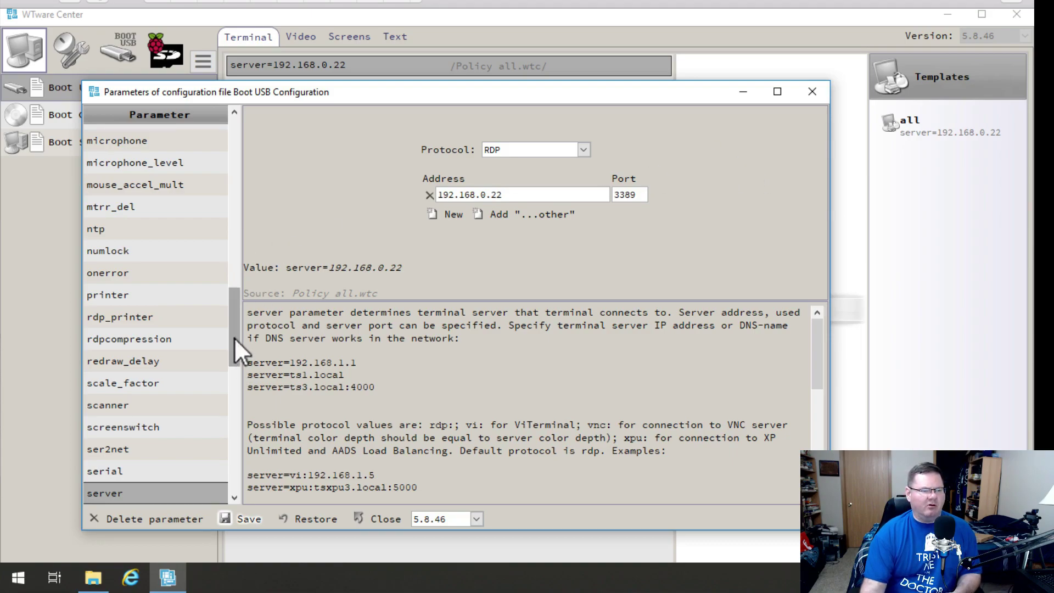
{"action": "left_click_drag", "start_coordinate": [234, 337], "coordinate": [250, 370]}
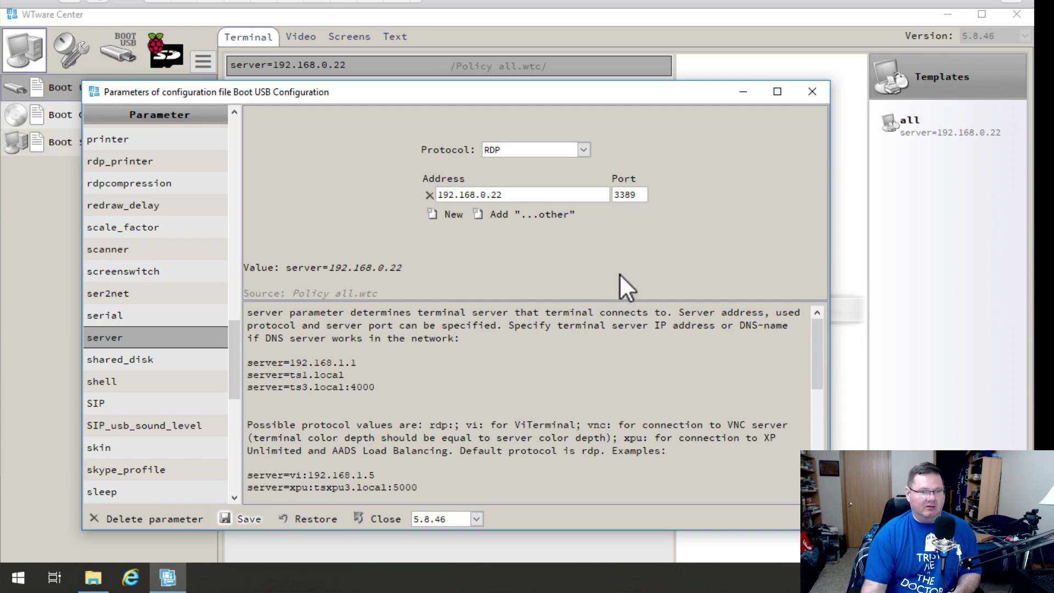
{"action": "left_click", "coordinate": [810, 91]}
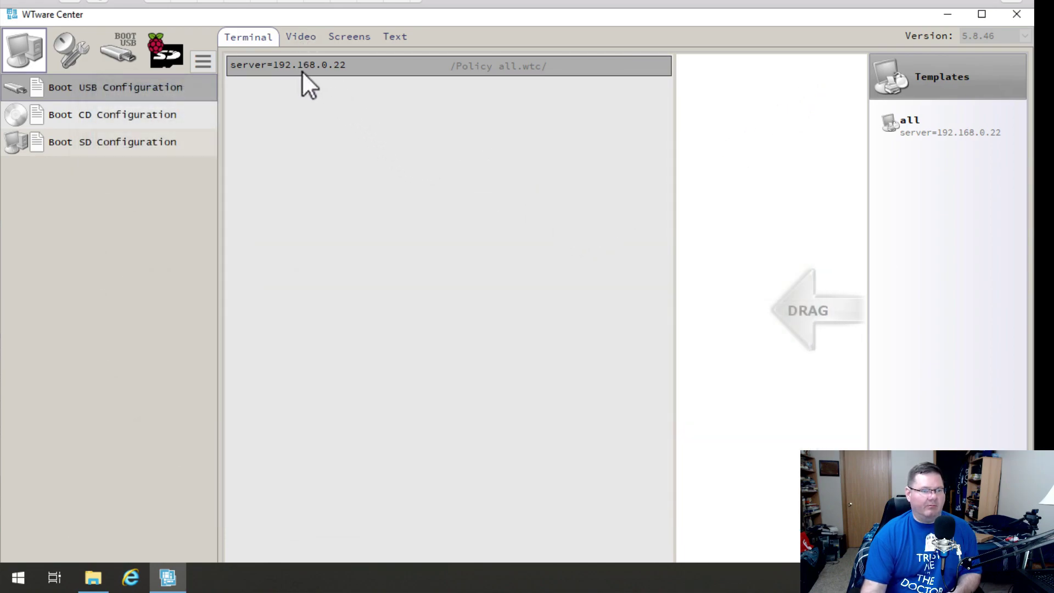
{"action": "left_click", "coordinate": [300, 39]}
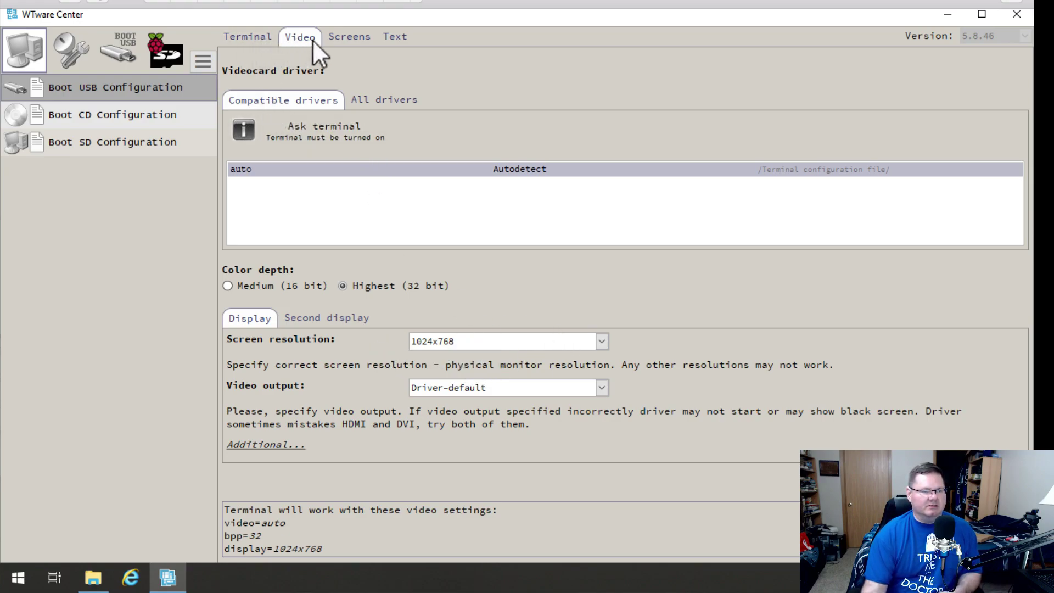
{"action": "left_click", "coordinate": [351, 34]}
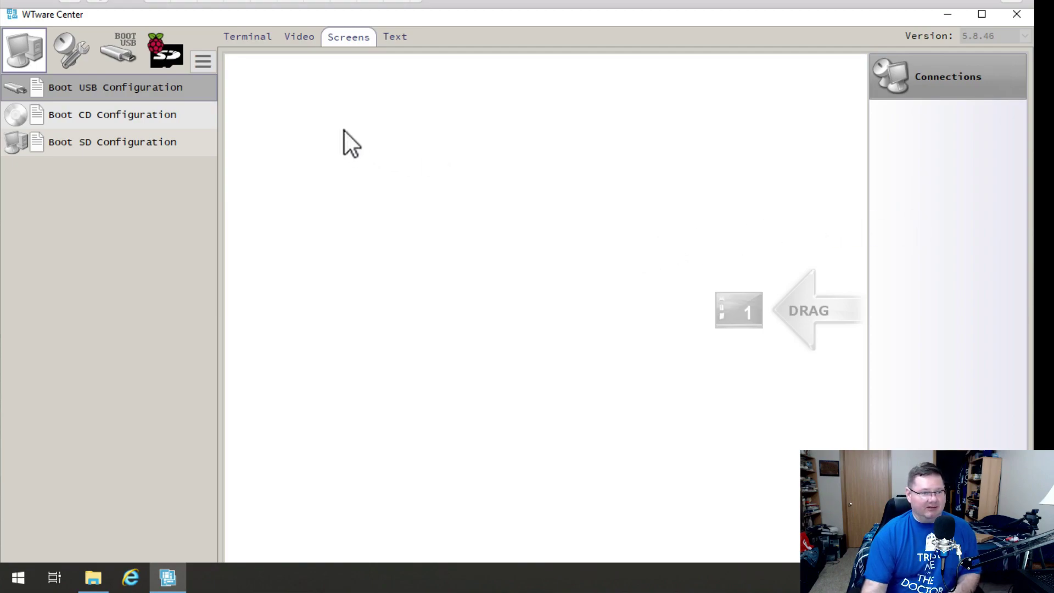
{"action": "left_click", "coordinate": [242, 38]}
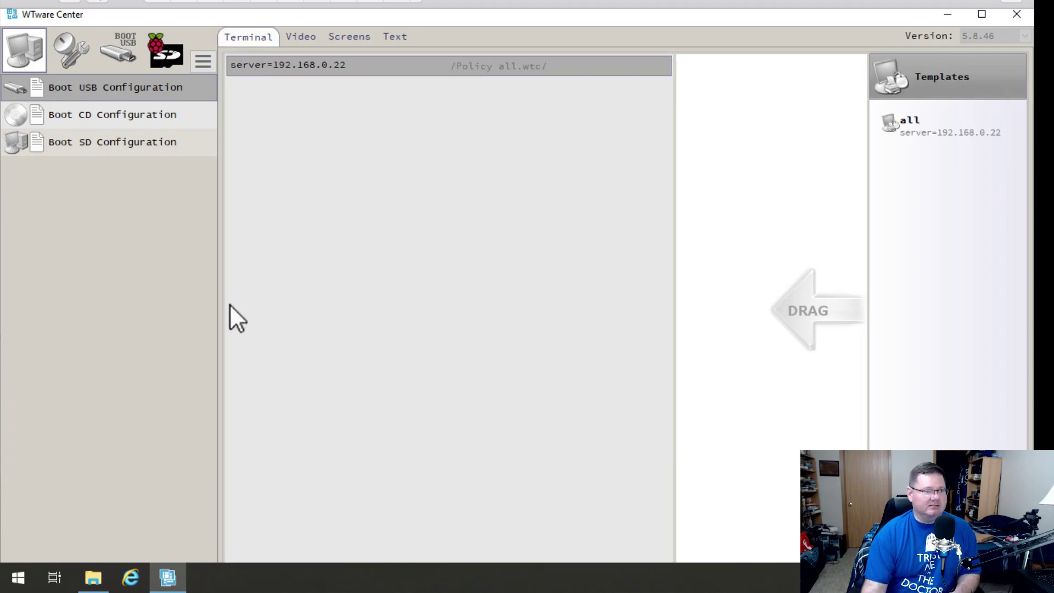
{"action": "left_click", "coordinate": [62, 41]}
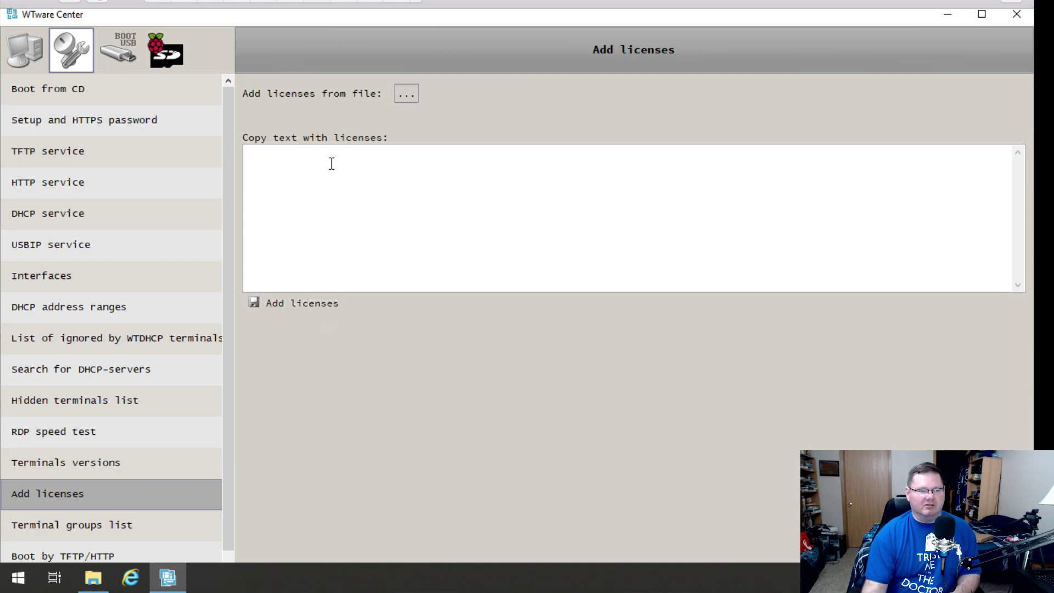
{"action": "left_click", "coordinate": [19, 46]}
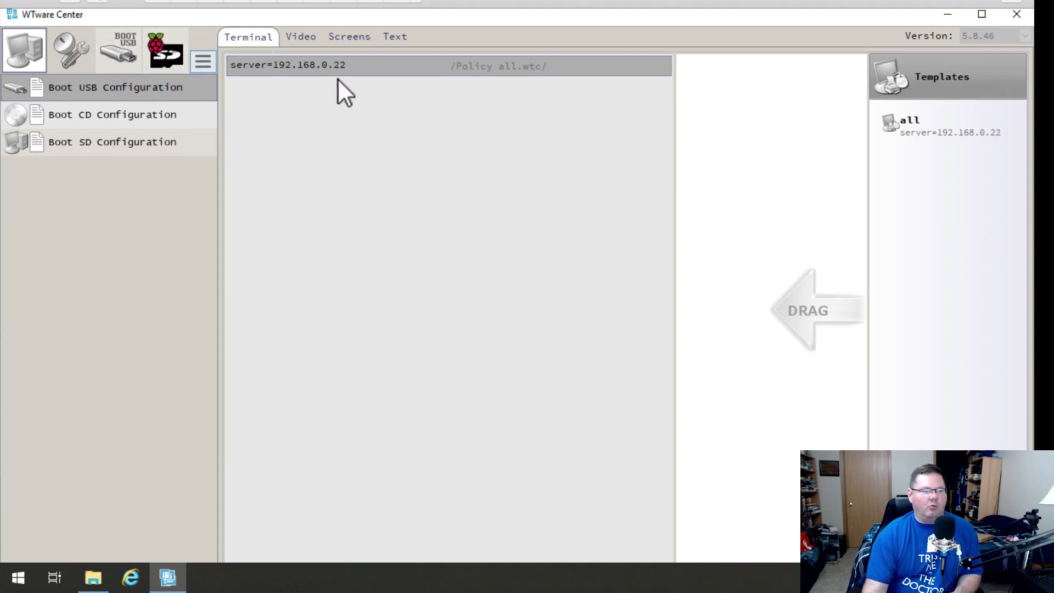
{"action": "left_click", "coordinate": [116, 54]}
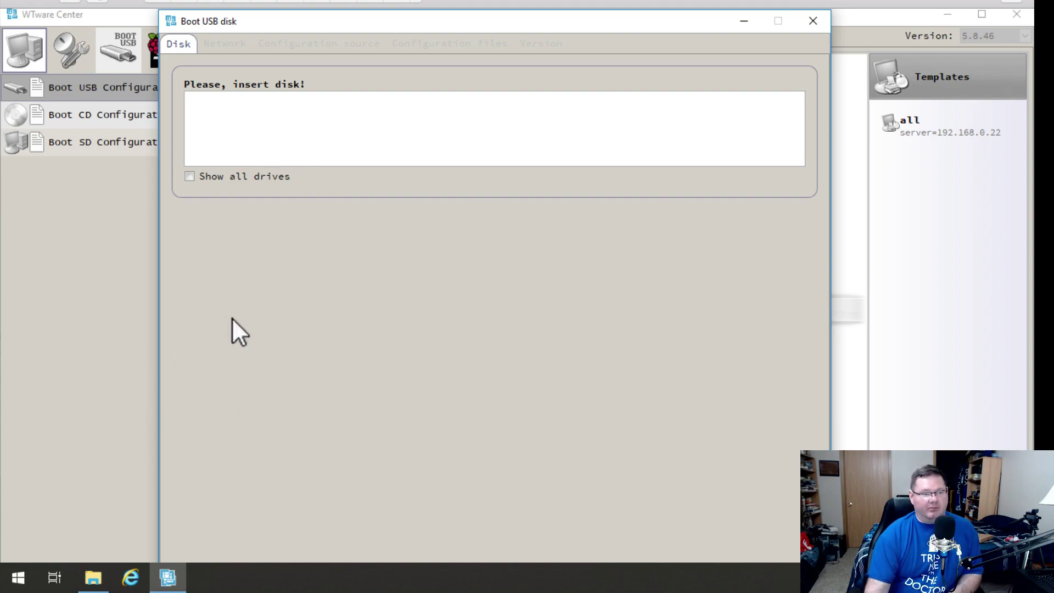
{"action": "left_click", "coordinate": [812, 21]}
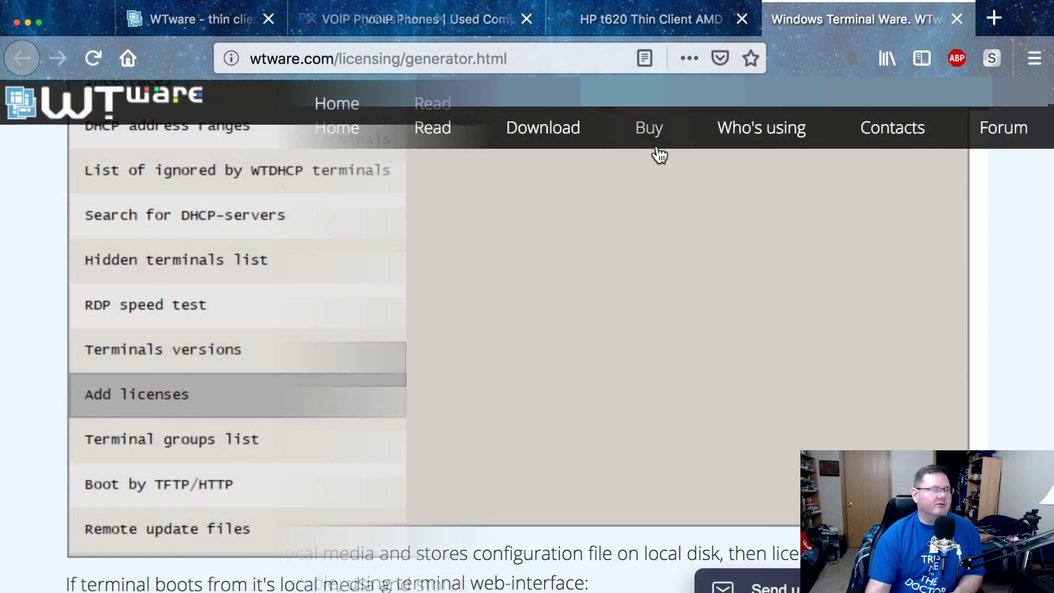
- Scroll to the config_edit screenshot, then switch to the thin client's web interface tab
{"action": "scroll", "coordinate": [773, 341], "scroll_direction": "down", "scroll_amount": 8}
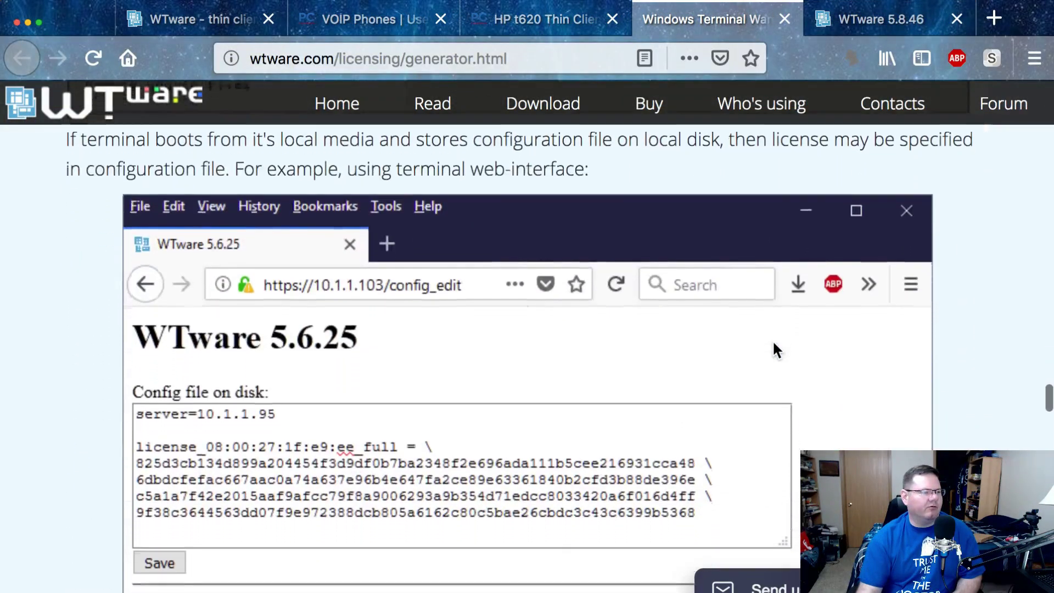
{"action": "scroll", "coordinate": [774, 344], "scroll_direction": "down", "scroll_amount": 1}
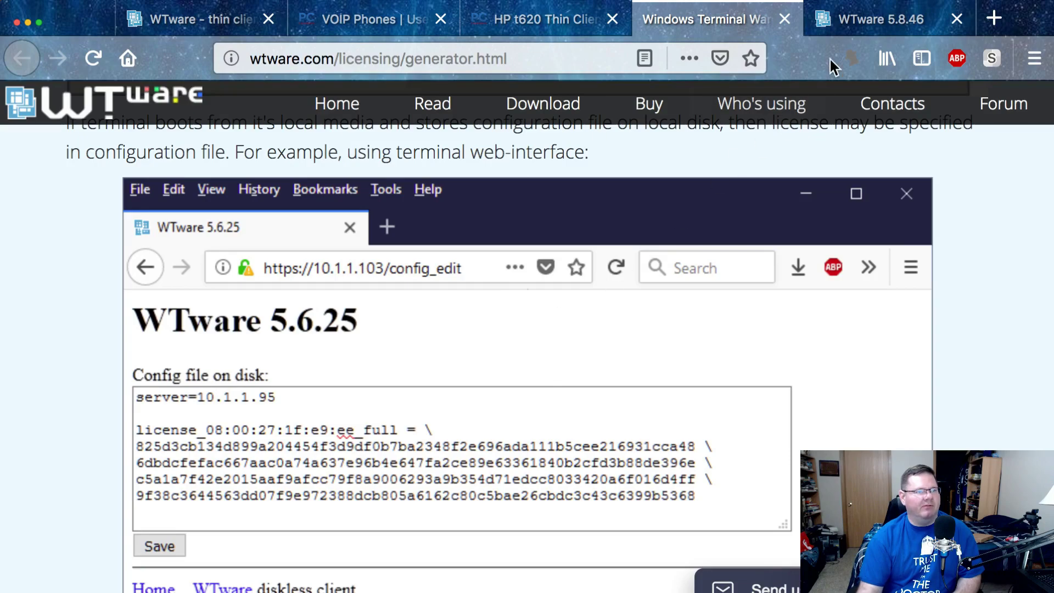
{"action": "left_click", "coordinate": [862, 20]}
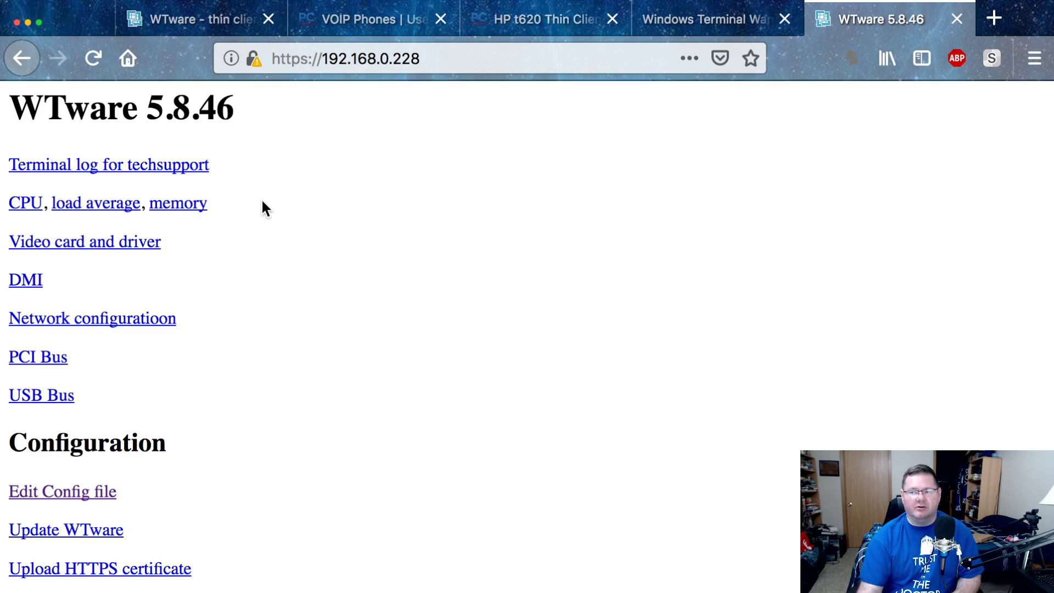
- Scroll the WTware 5.8.46 page at 192.168.0.228 to its Configuration links and back
{"action": "scroll", "coordinate": [263, 186], "scroll_direction": "down", "scroll_amount": 4}
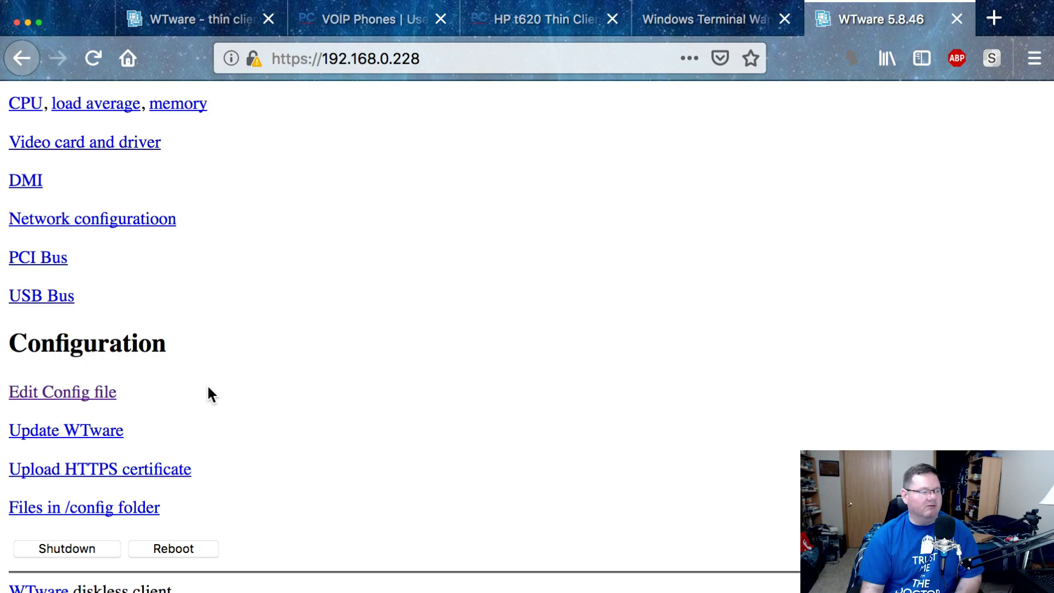
{"action": "scroll", "coordinate": [207, 393], "scroll_direction": "up", "scroll_amount": 4}
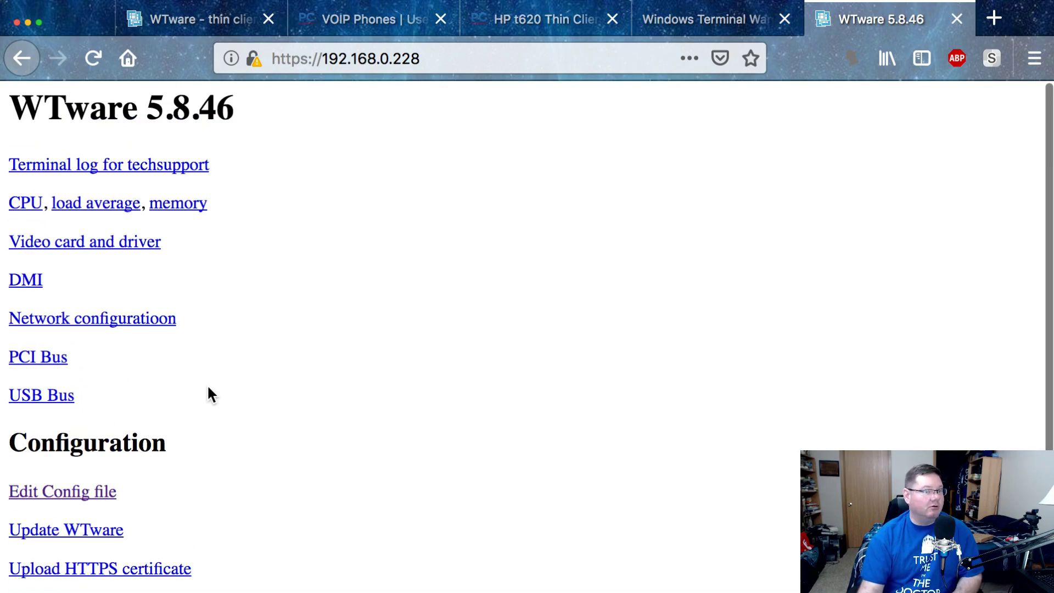
- Return to the Windows Terminal Ware tab showing the example config file with server line and licence code
{"action": "left_click", "coordinate": [696, 23]}
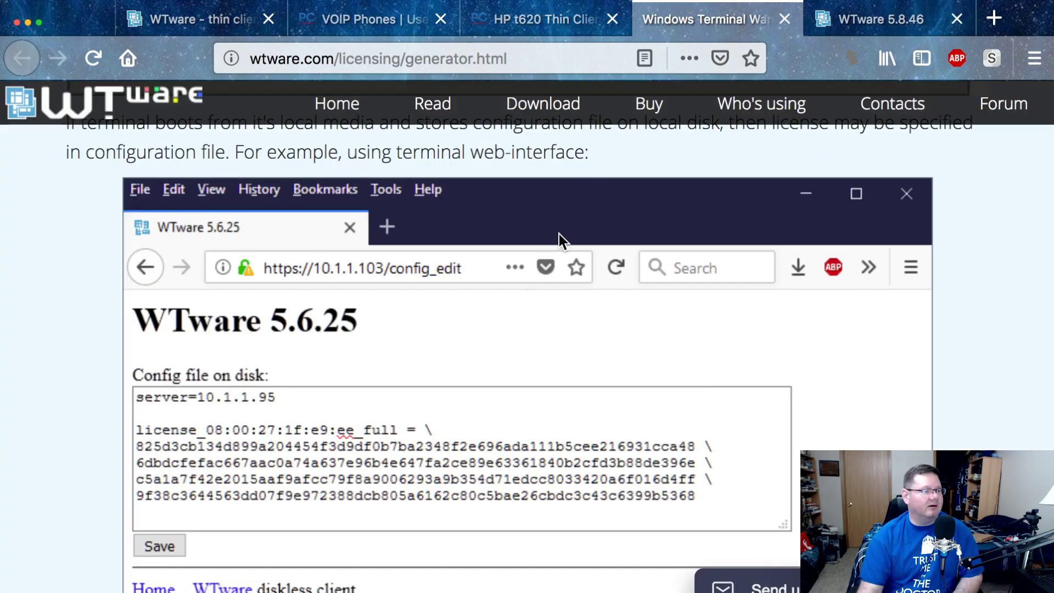